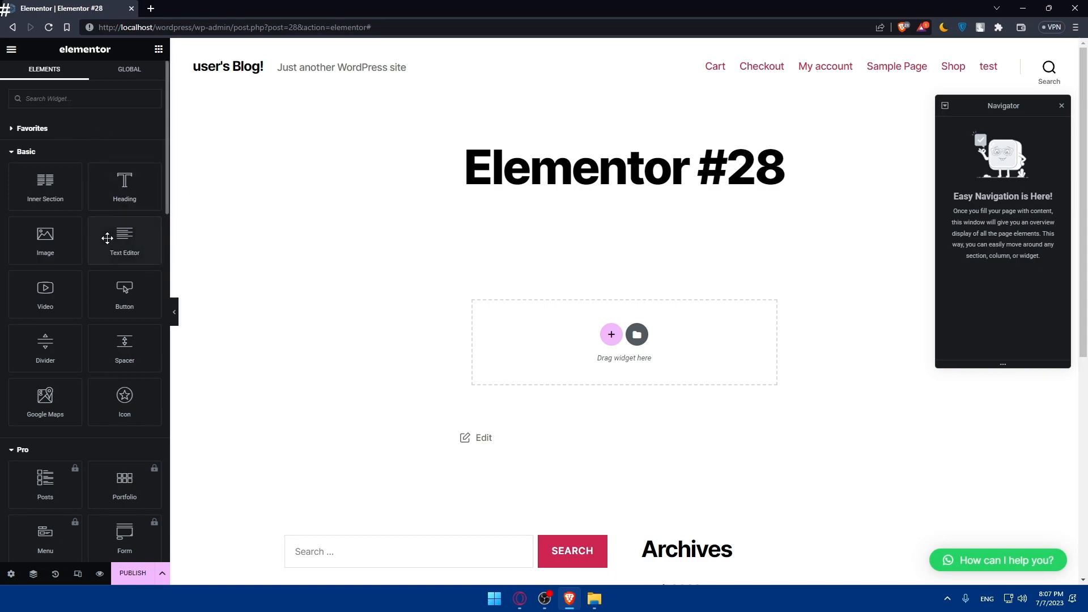
Examine the upgrade page for the Pro Posts widget, including its plan pricing, and return to the page editor.
click(55, 485)
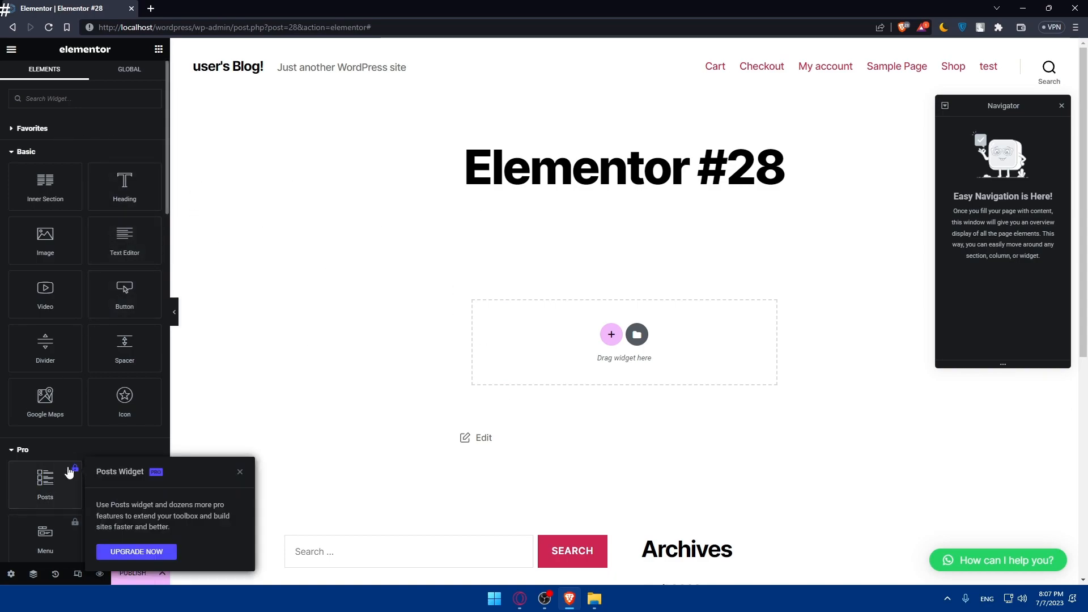
click(139, 550)
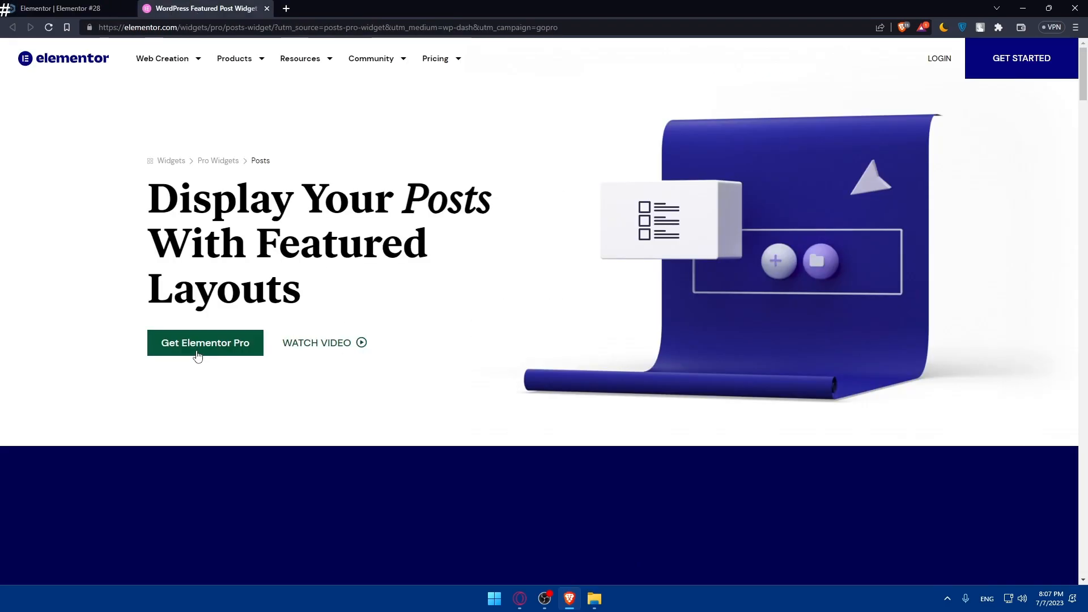
scroll(403, 342, down, 10)
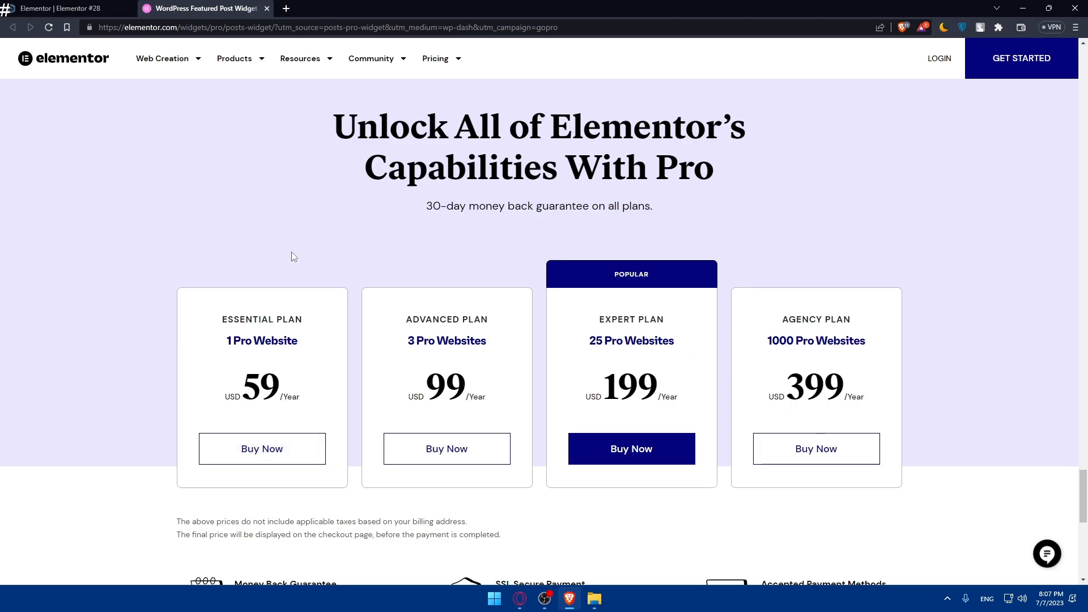
click(266, 9)
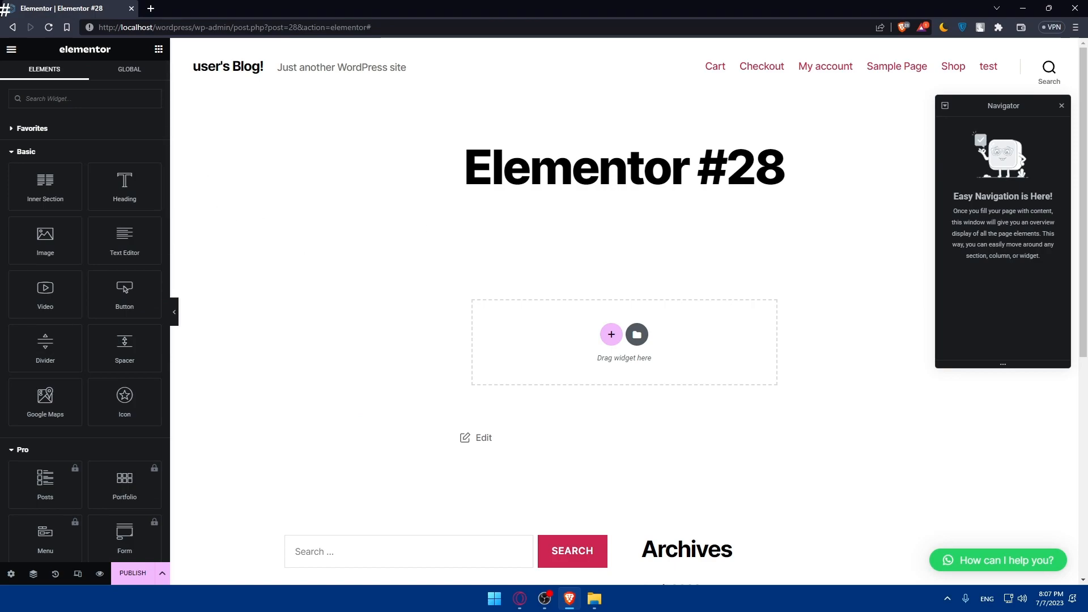
Add a Heading widget to the empty page, set its title to "test" and center-align it.
drag(124, 189, 584, 335)
drag(135, 182, 545, 325)
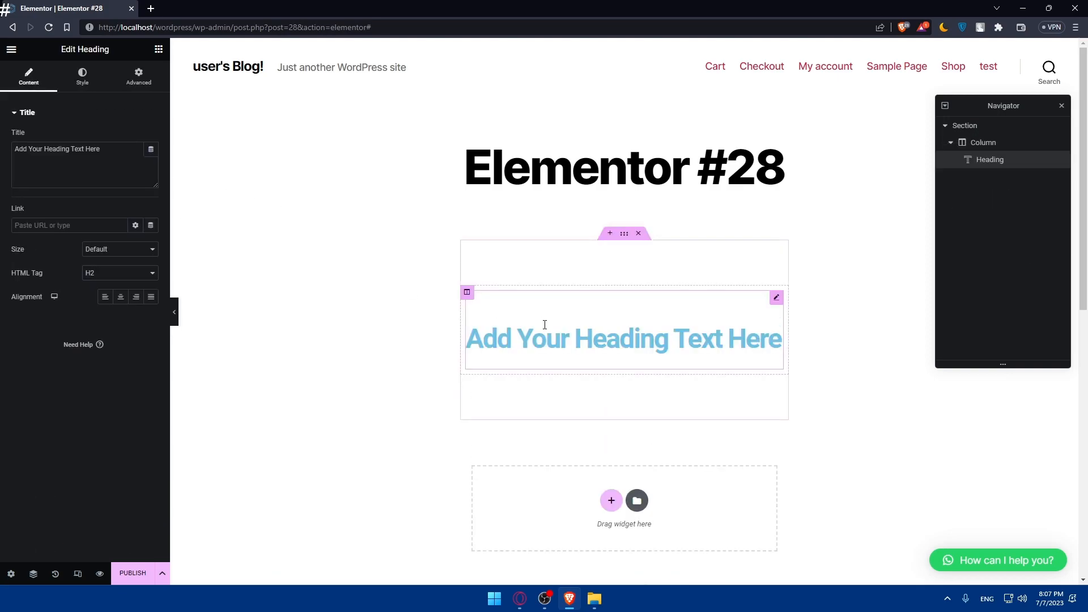
click(119, 158)
key(ctrl+a)
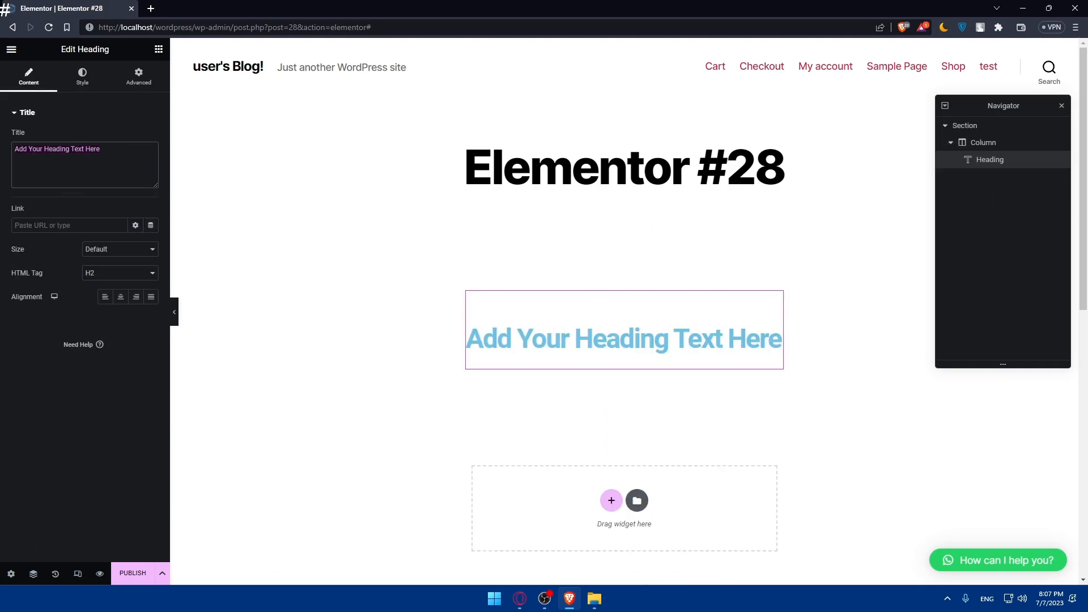
text(test)
click(118, 428)
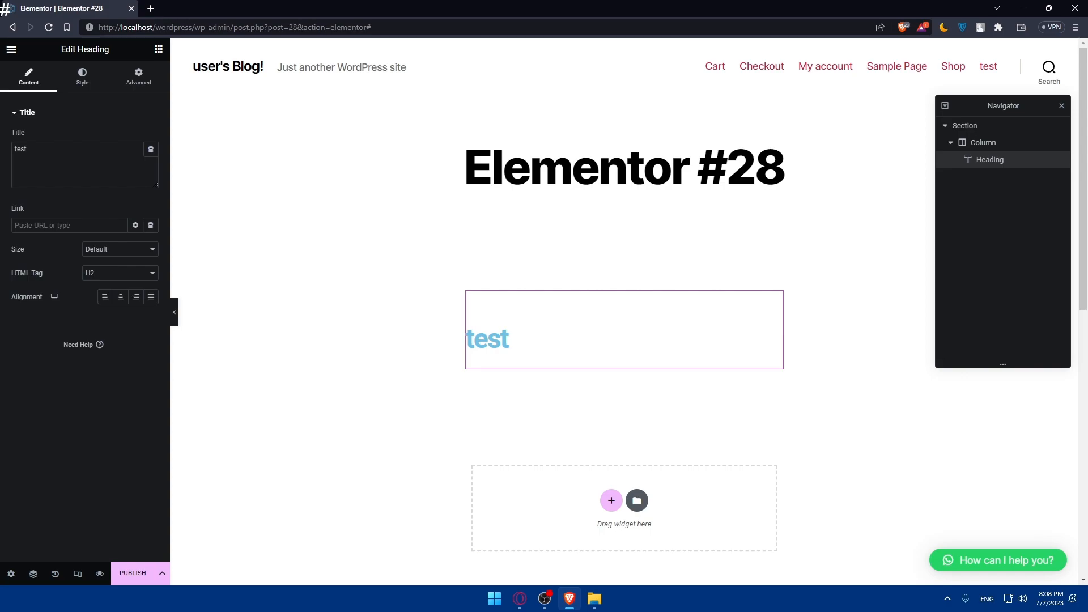
click(117, 300)
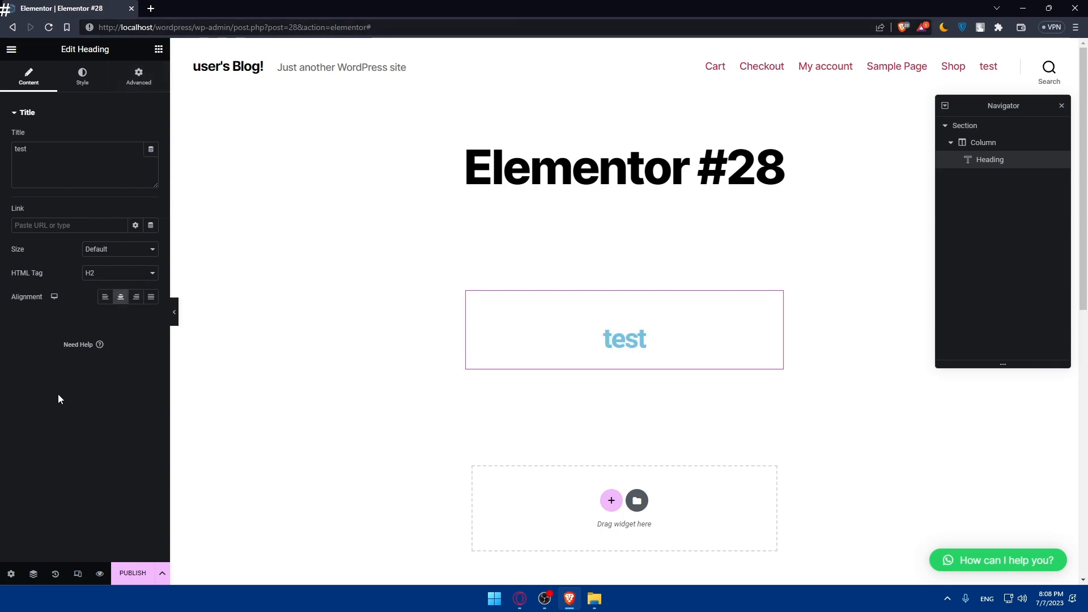
Examine the heading's advanced layout and motion effects settings.
click(139, 76)
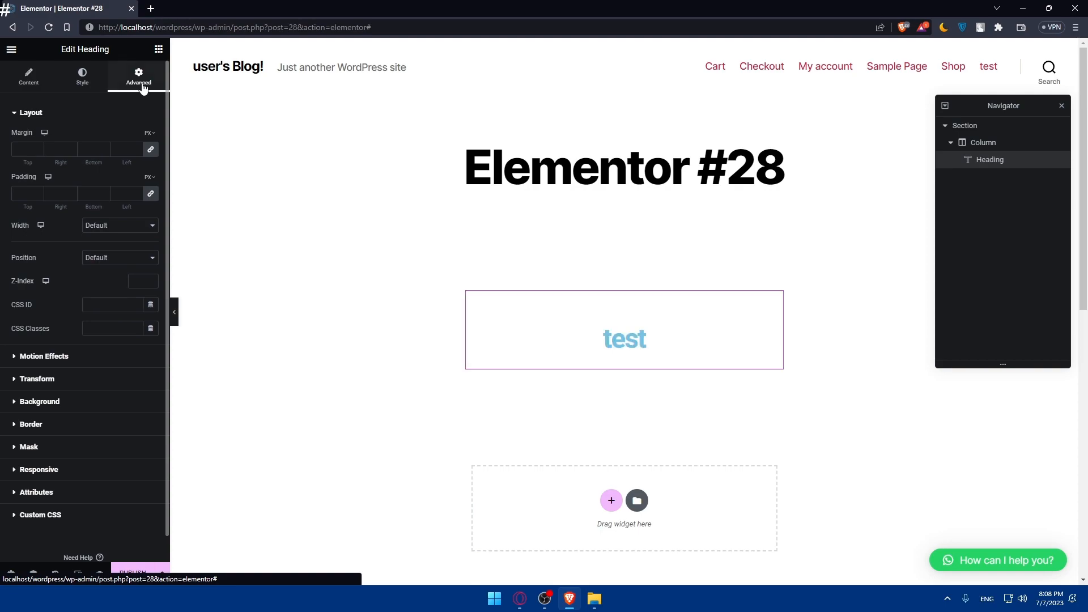
click(32, 113)
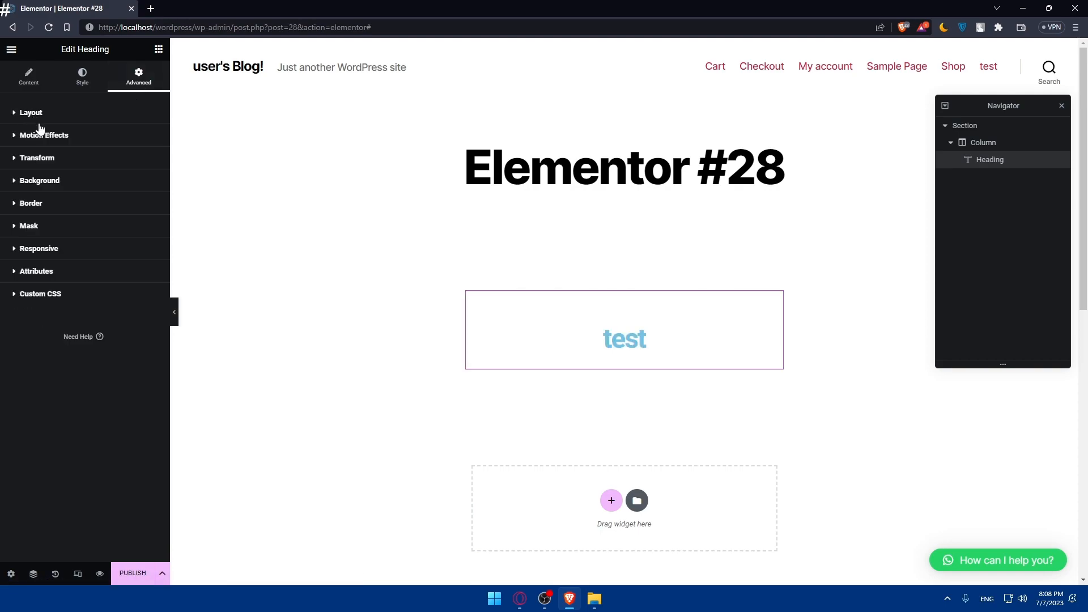
click(34, 136)
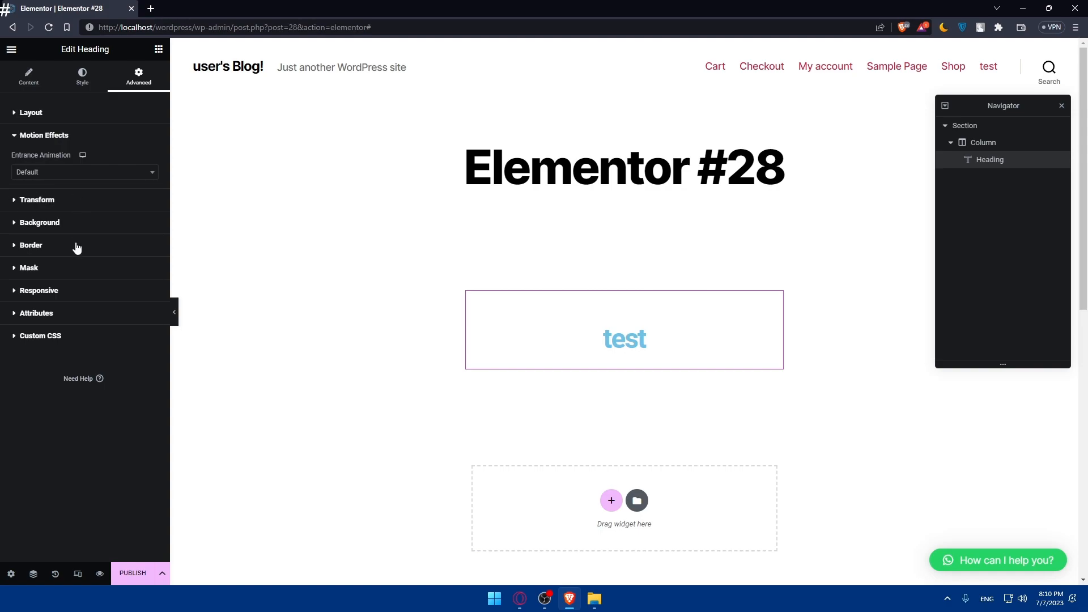
mouse_move(82, 156)
Preview the page in the browser, look over its full length and return to the editor.
click(100, 573)
scroll(523, 246, down, 7)
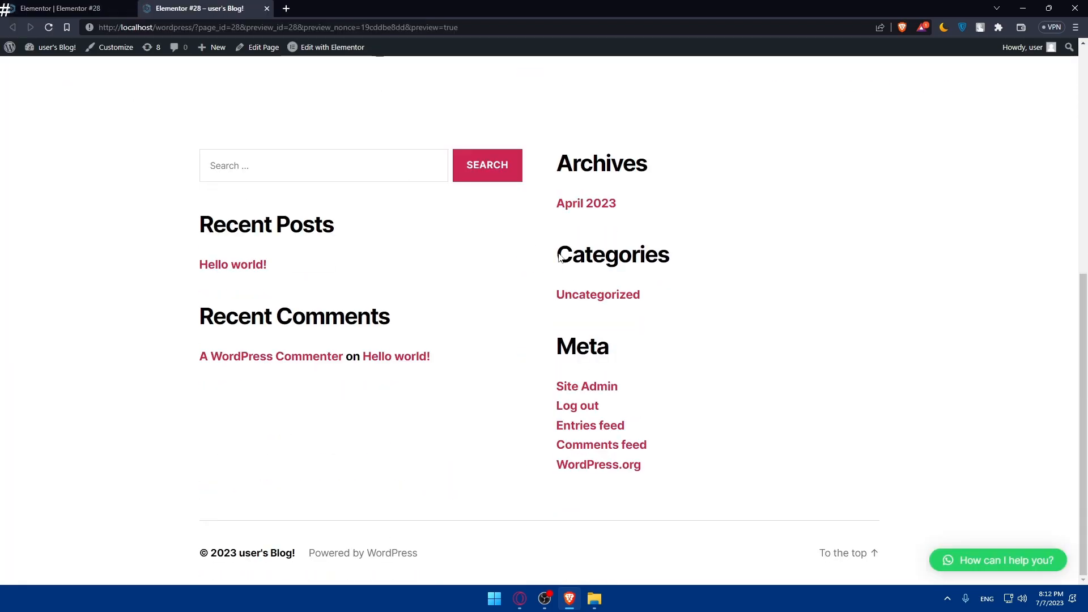
scroll(517, 209, up, 3)
scroll(520, 267, down, 2)
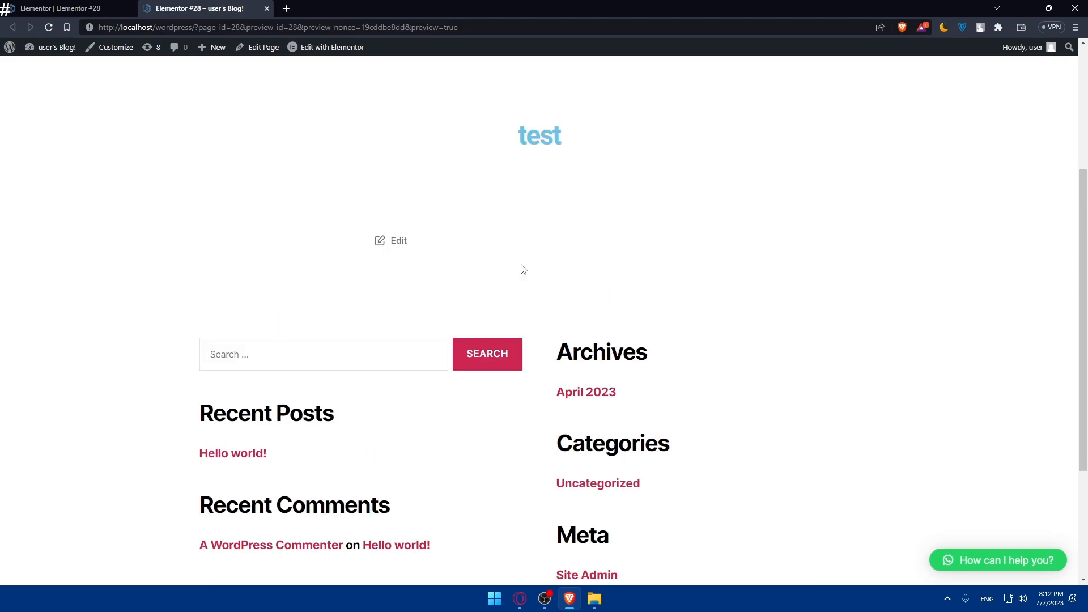
scroll(520, 266, up, 5)
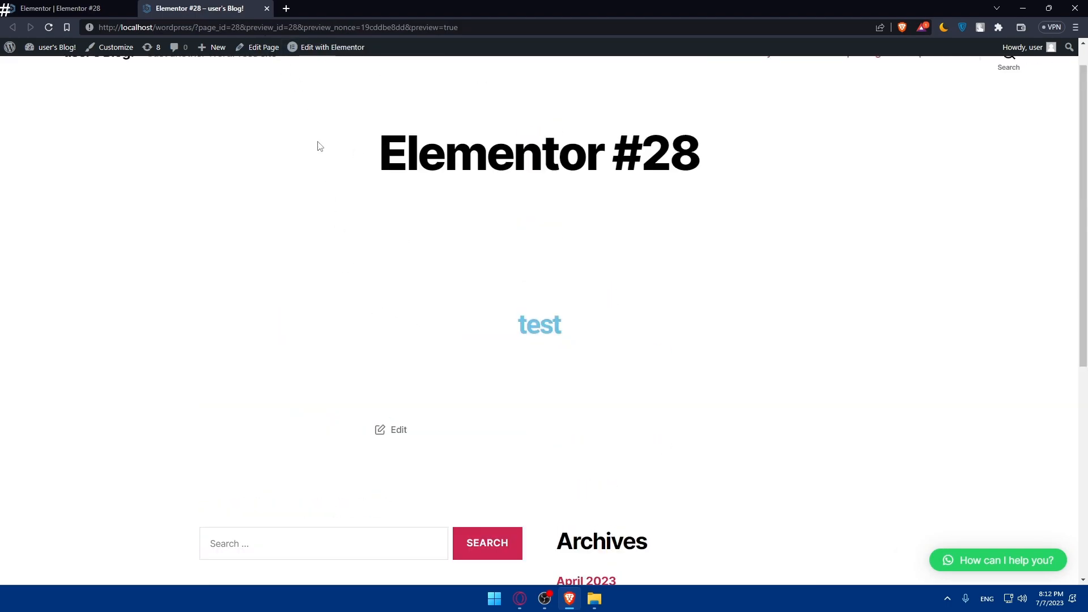
click(267, 8)
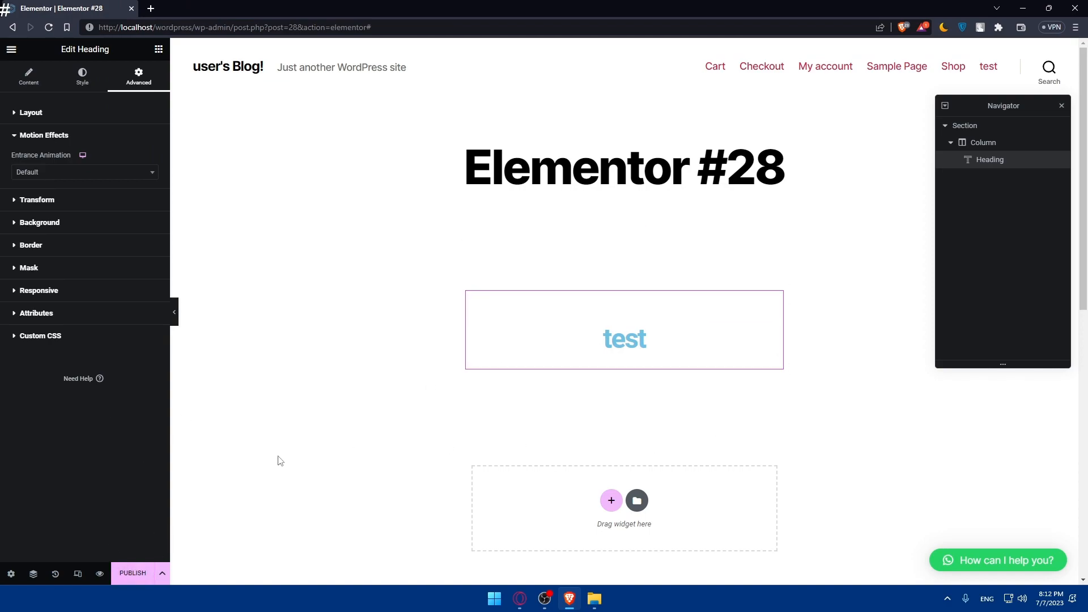
Delete the section that contains the "test" heading.
click(518, 233)
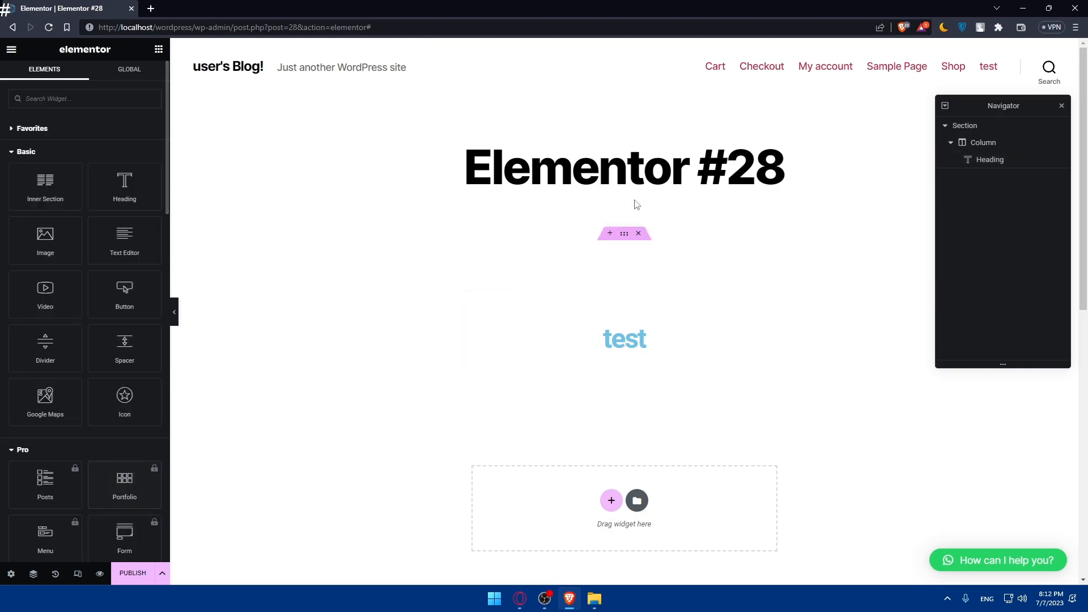
click(971, 125)
key(Delete)
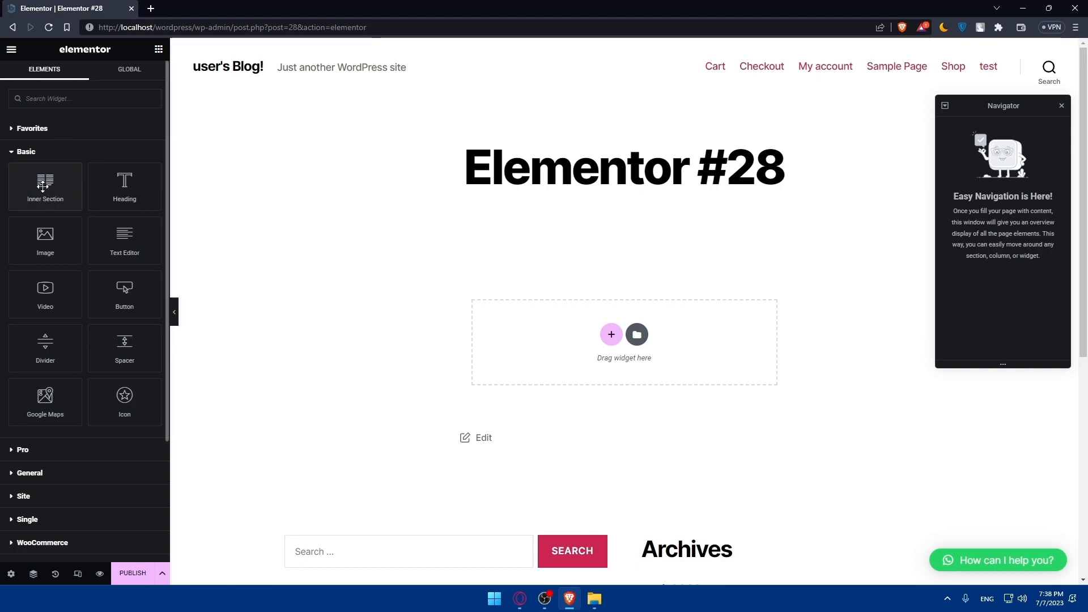
Add an Inner Section widget to the empty page and set its boxed content width to about 688.
drag(43, 187, 576, 338)
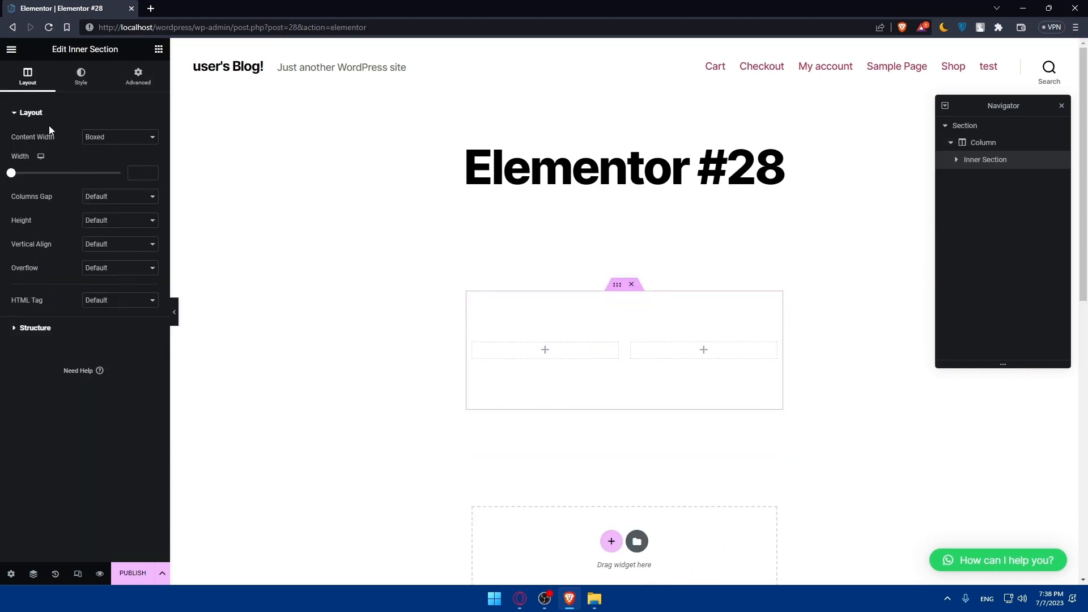
click(34, 112)
click(34, 112)
drag(12, 172, 46, 179)
Try the 33,66 and 66,33 column structures on the inner section and return it to 50,50.
click(32, 326)
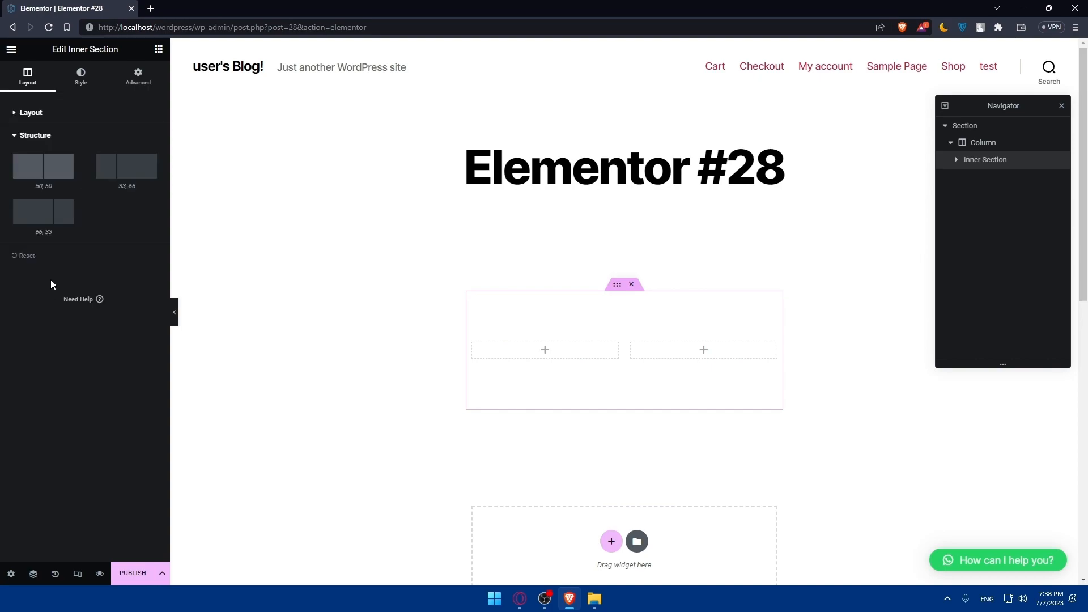
click(138, 175)
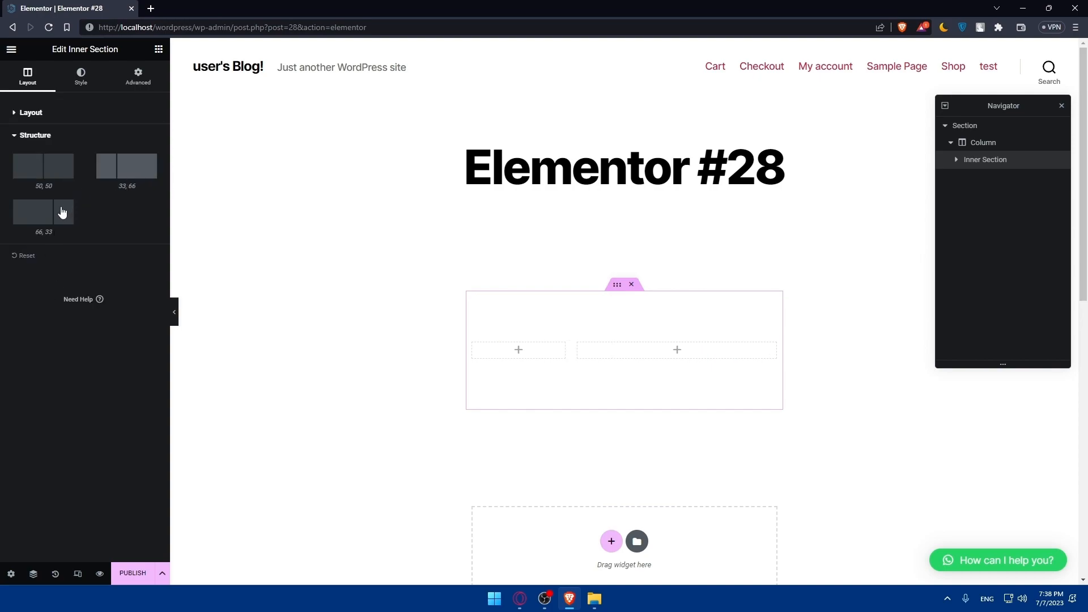
click(63, 212)
click(56, 165)
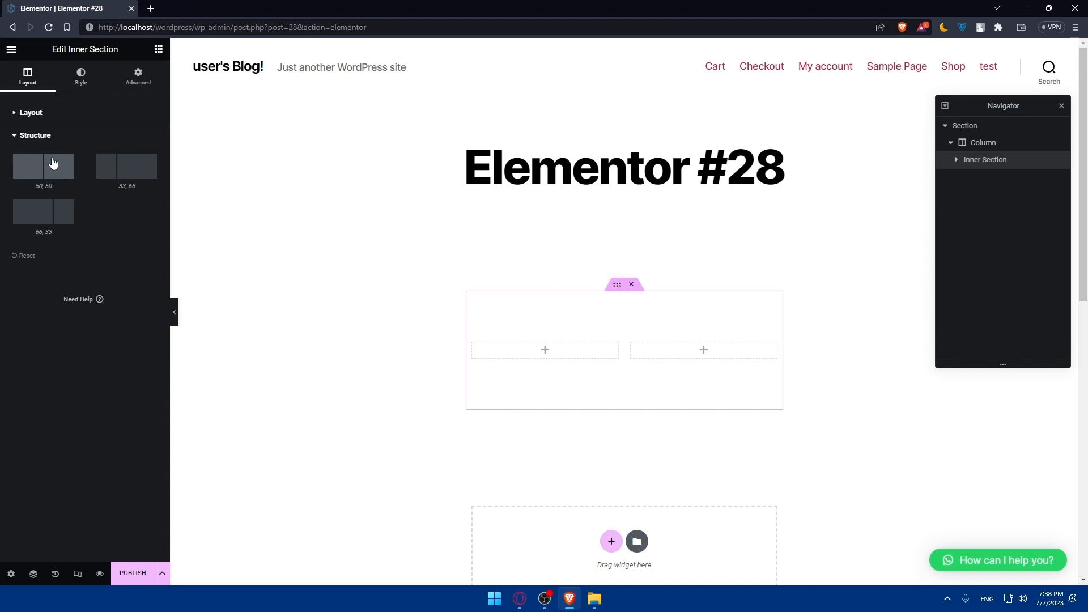
click(21, 134)
click(17, 112)
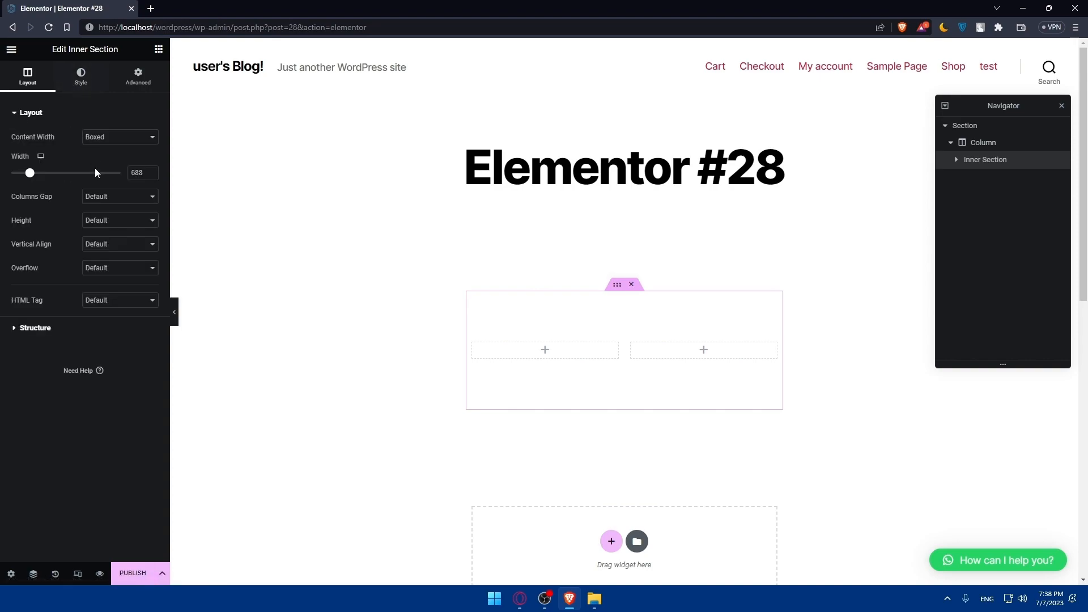
Examine the inner section's style settings for background, background overlay, border, shape divider and typography.
click(92, 81)
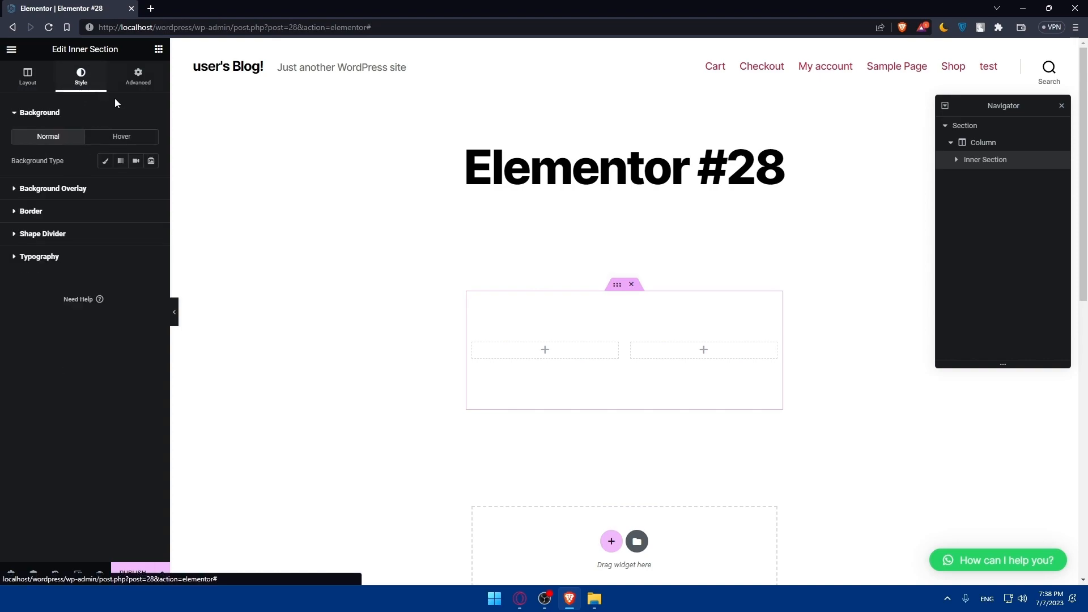
click(47, 116)
click(48, 115)
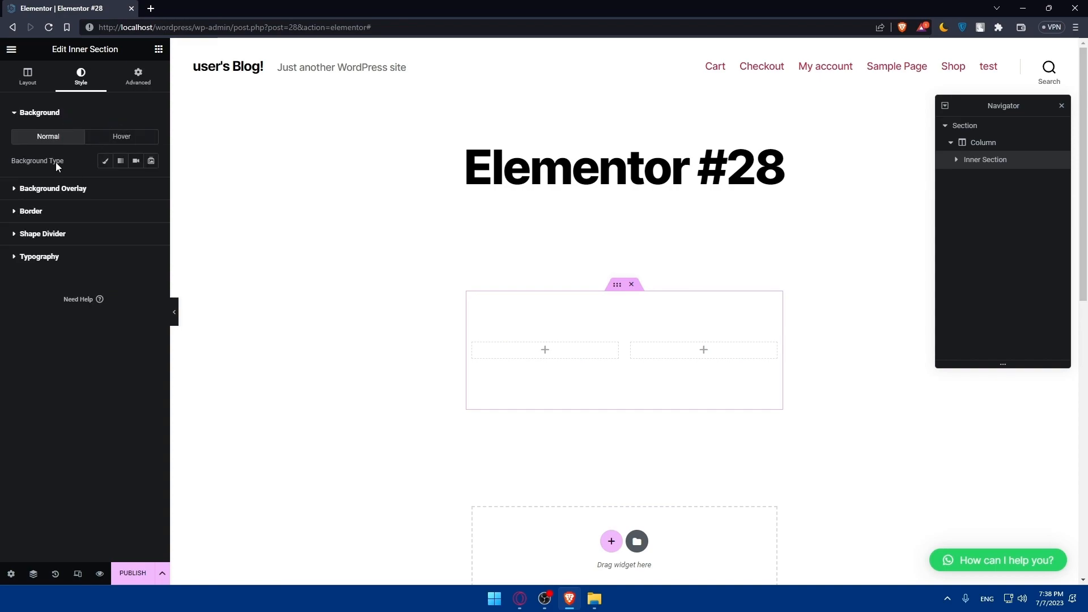
click(116, 138)
click(57, 137)
click(57, 188)
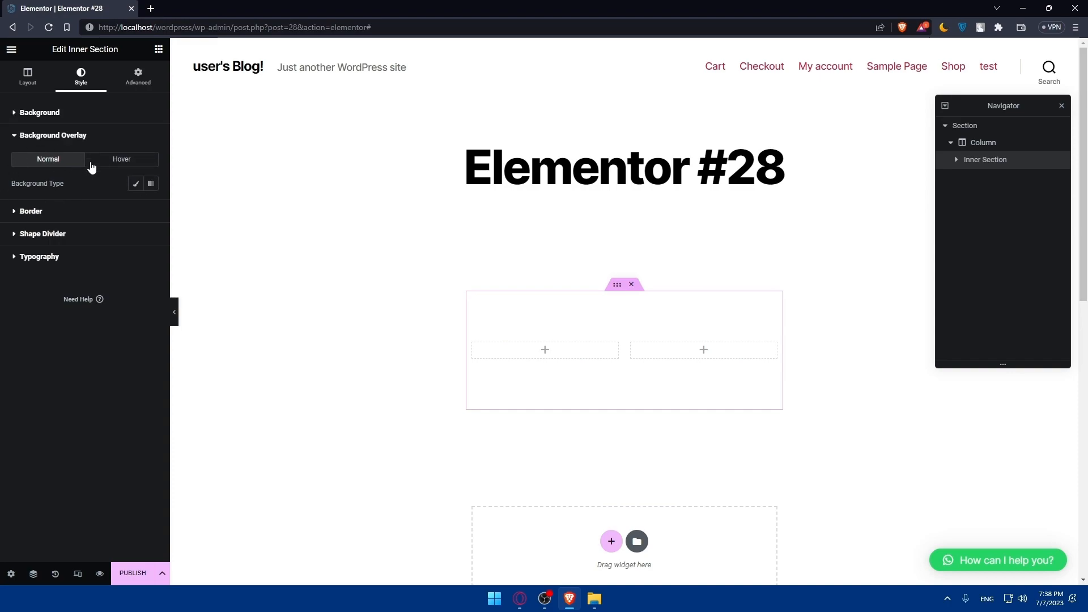
click(54, 217)
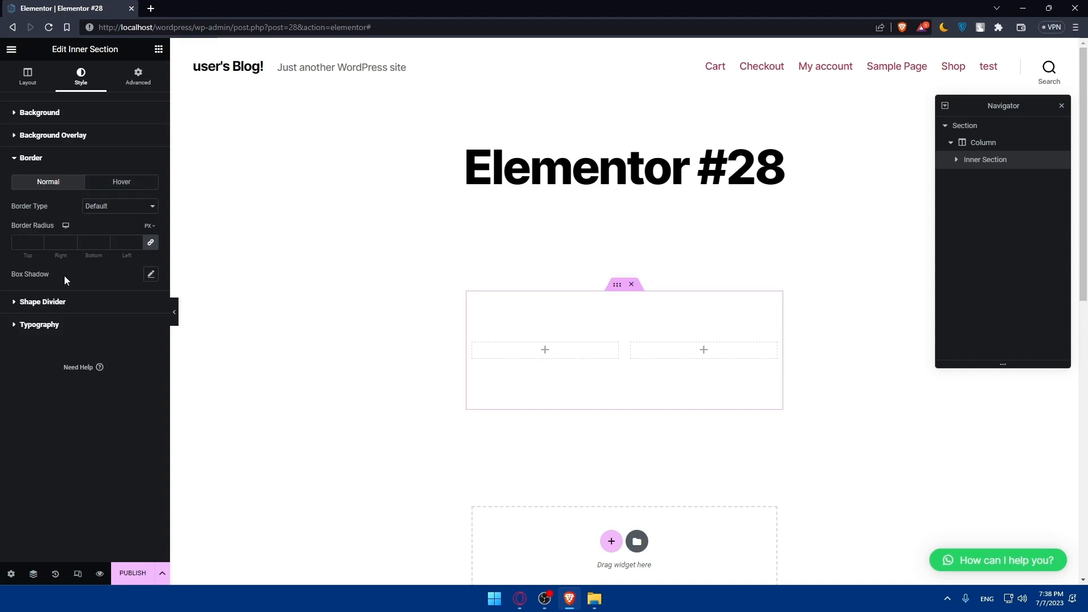
click(41, 302)
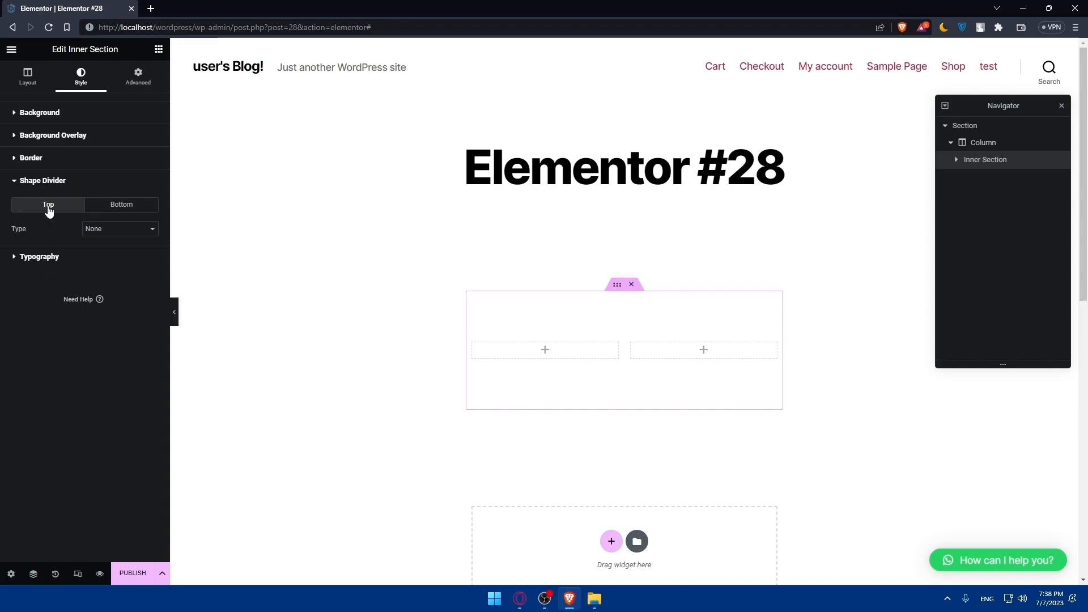
click(58, 257)
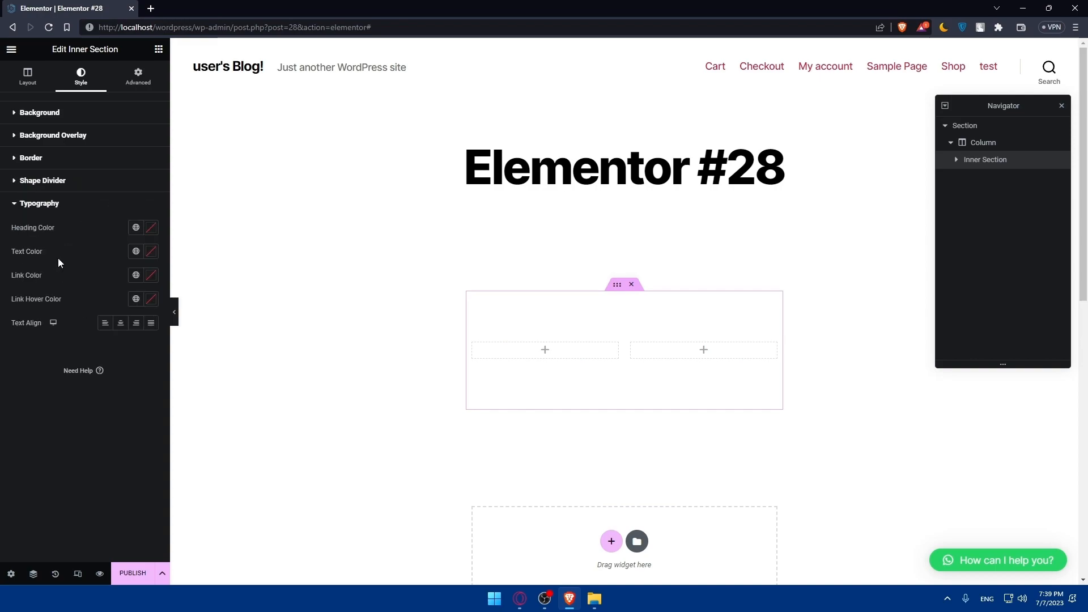
Examine the inner section's advanced settings, including motion effects, responsive visibility, attributes and custom CSS.
click(135, 82)
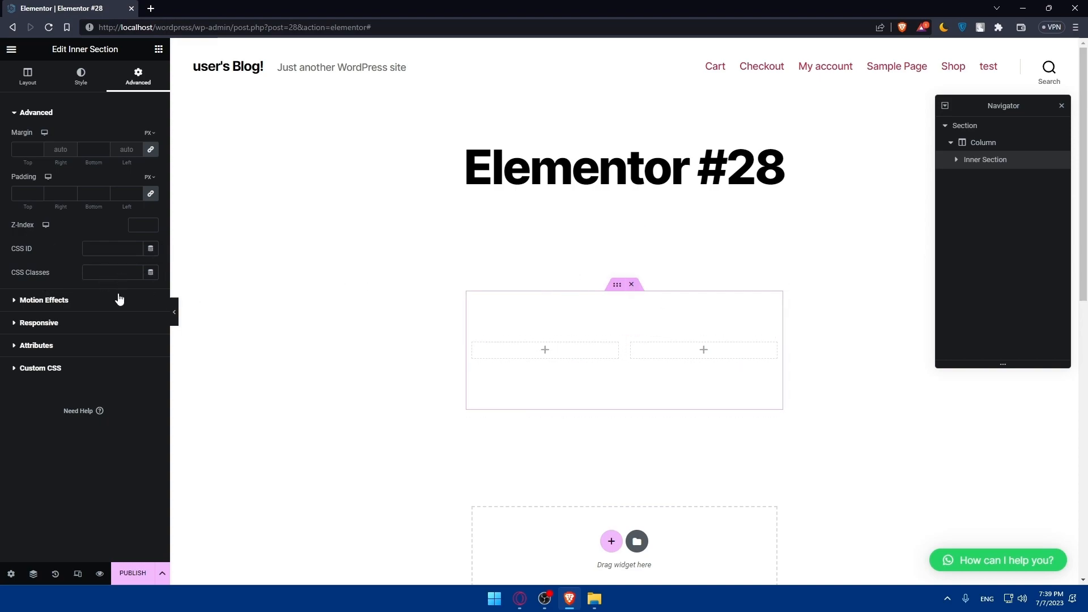
click(48, 307)
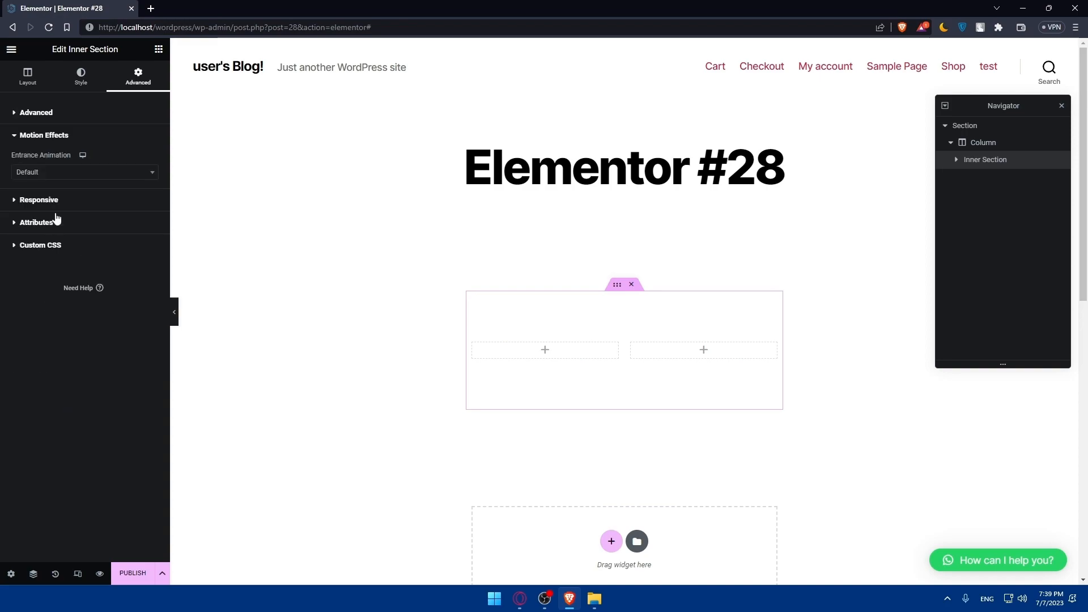
click(54, 201)
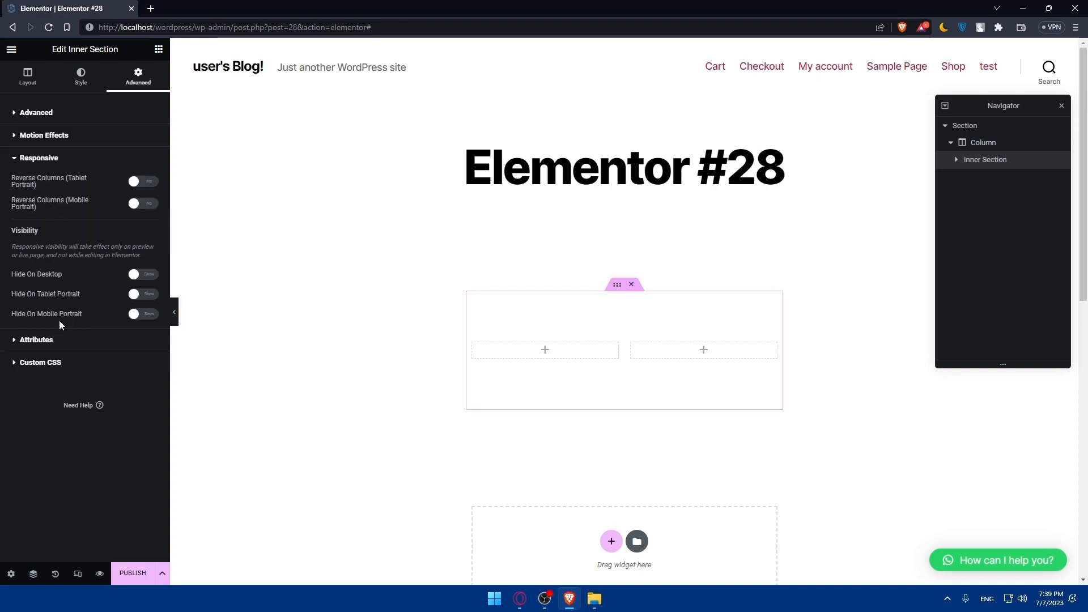
click(55, 341)
click(56, 377)
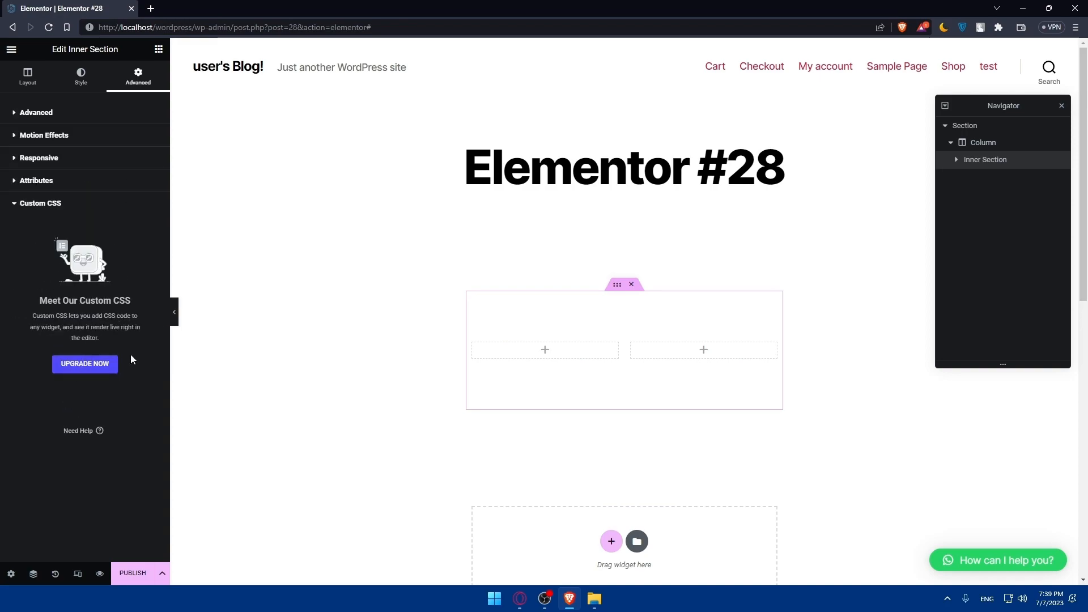
click(50, 184)
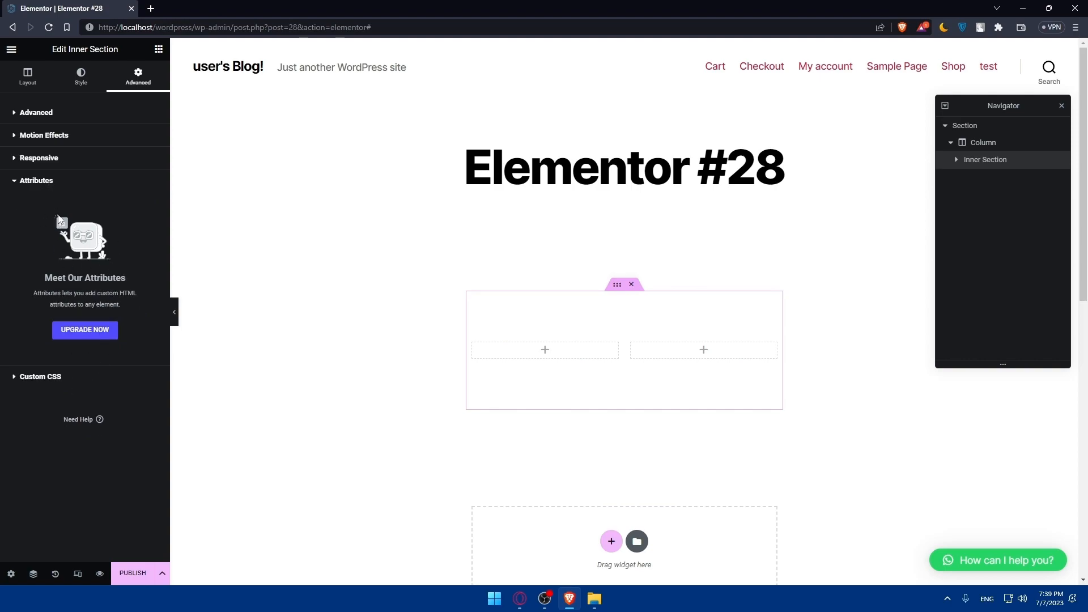
Add a Heading widget above the inner section.
click(158, 50)
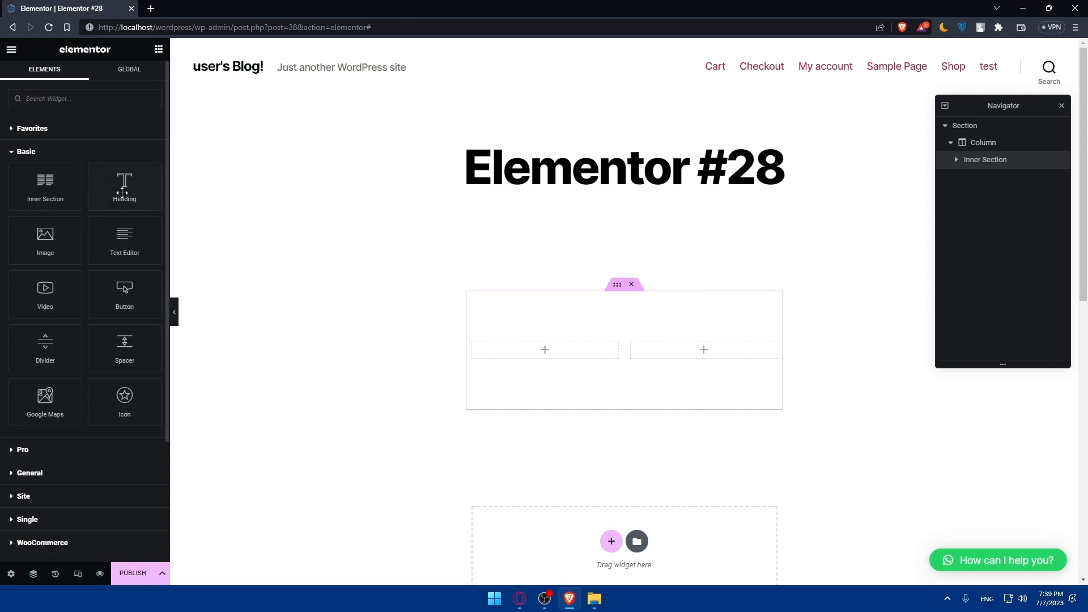
drag(122, 193, 556, 336)
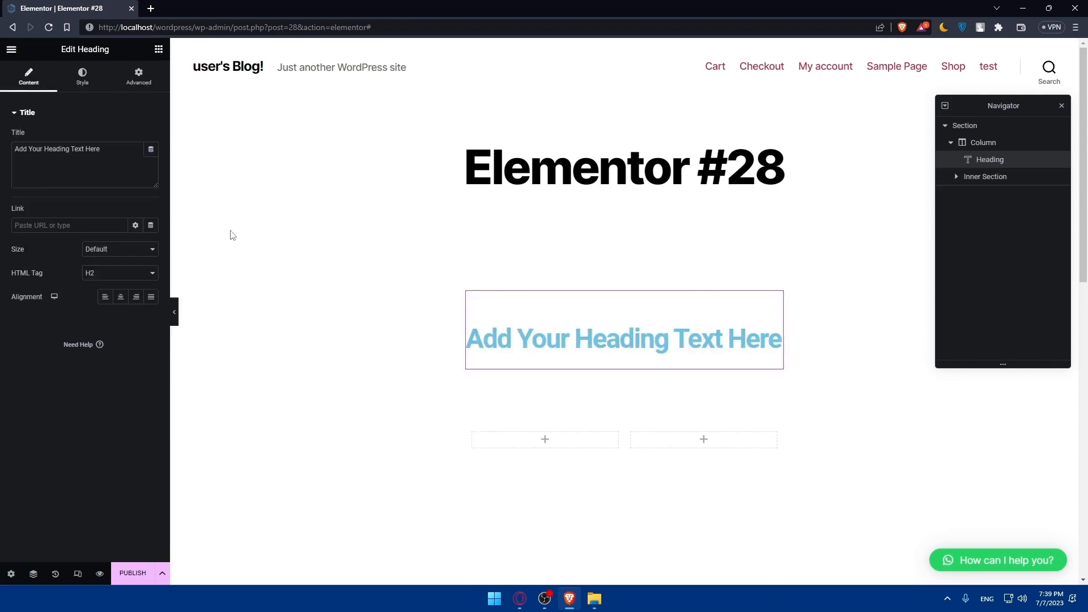
Replace the heading's title text with "test" and centre its alignment.
drag(63, 158, 11, 143)
text(test)
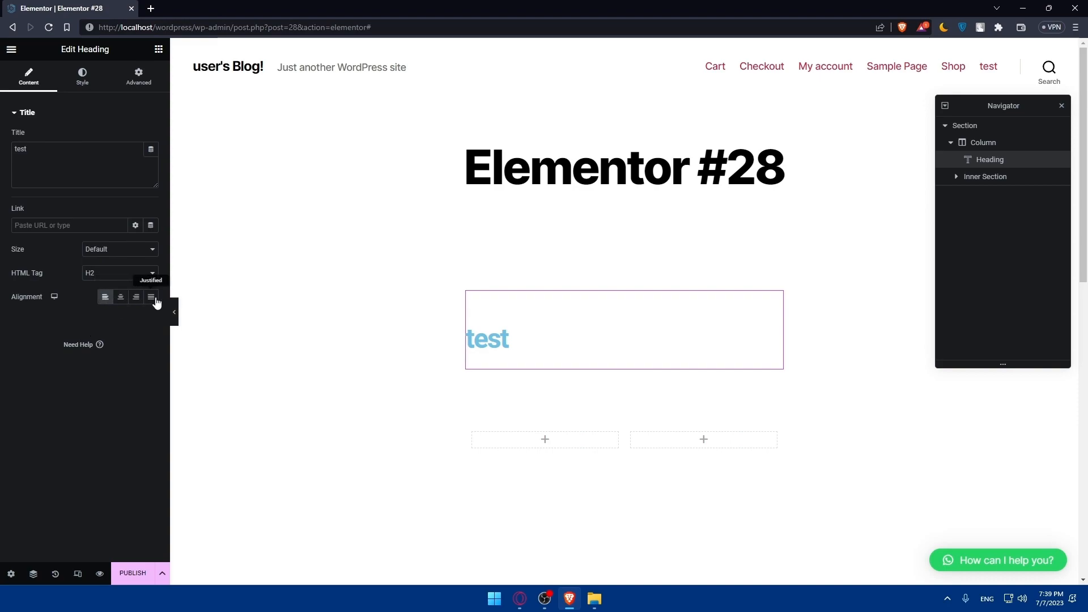
click(135, 297)
click(121, 297)
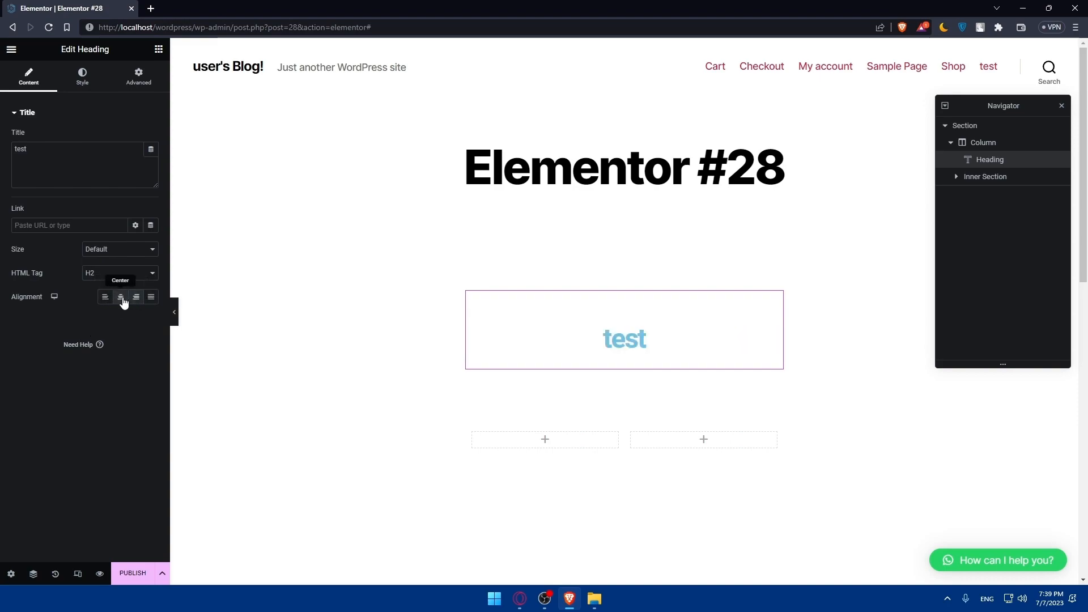
Examine the heading's style settings for text and blend mode, along with its advanced layout settings.
click(80, 84)
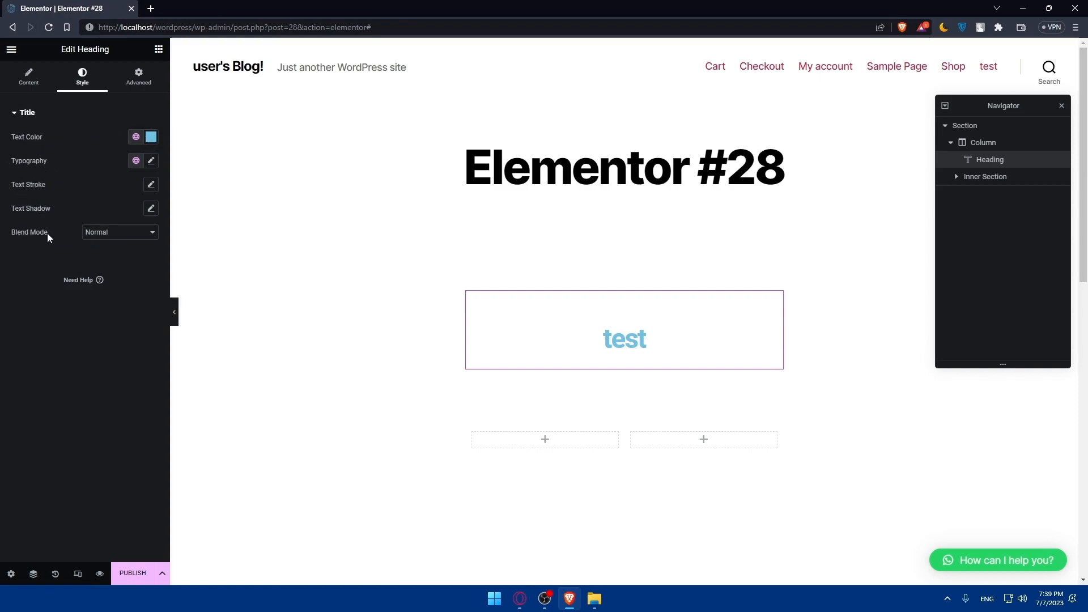
click(132, 79)
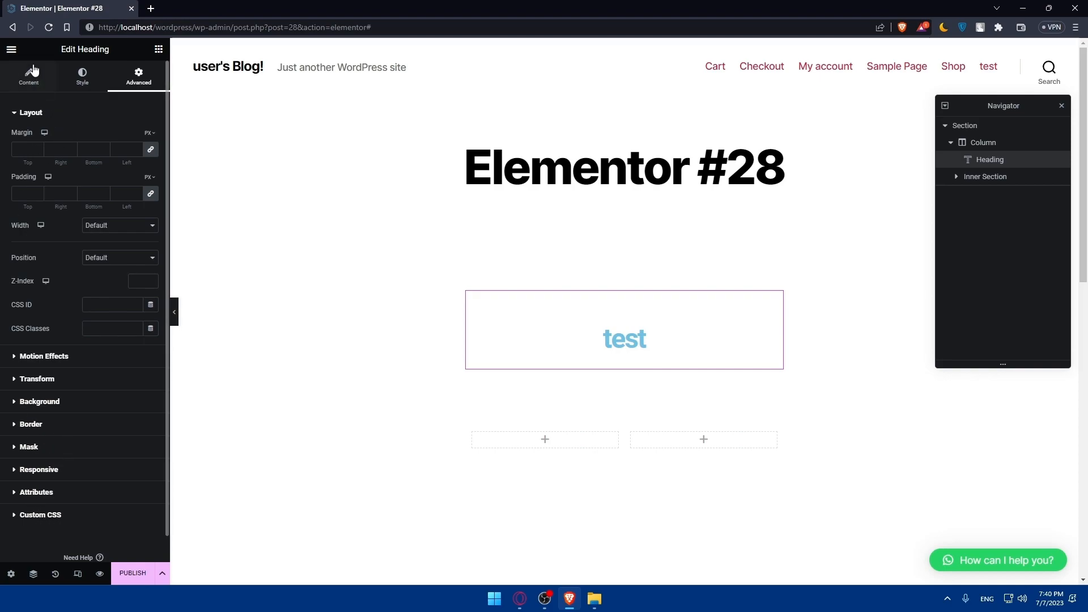
Add an Image widget between the heading and the inner section.
click(158, 49)
drag(60, 238, 574, 328)
scroll(578, 334, down, 3)
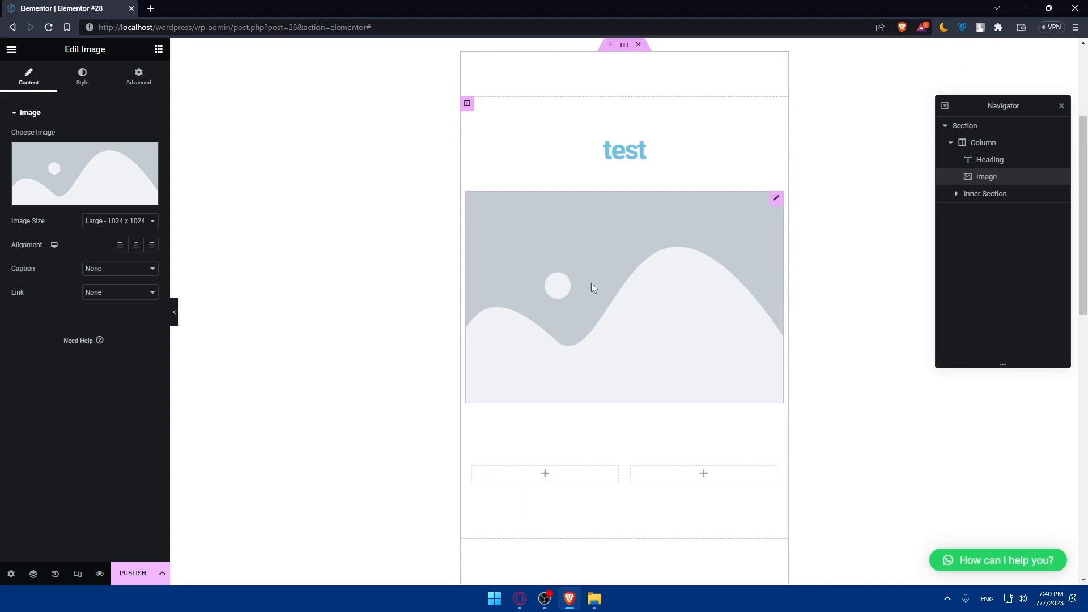
Upload pngfind.com-dank-memes-png-1060564.png from the Downloads folder and insert it into the Image widget.
click(53, 162)
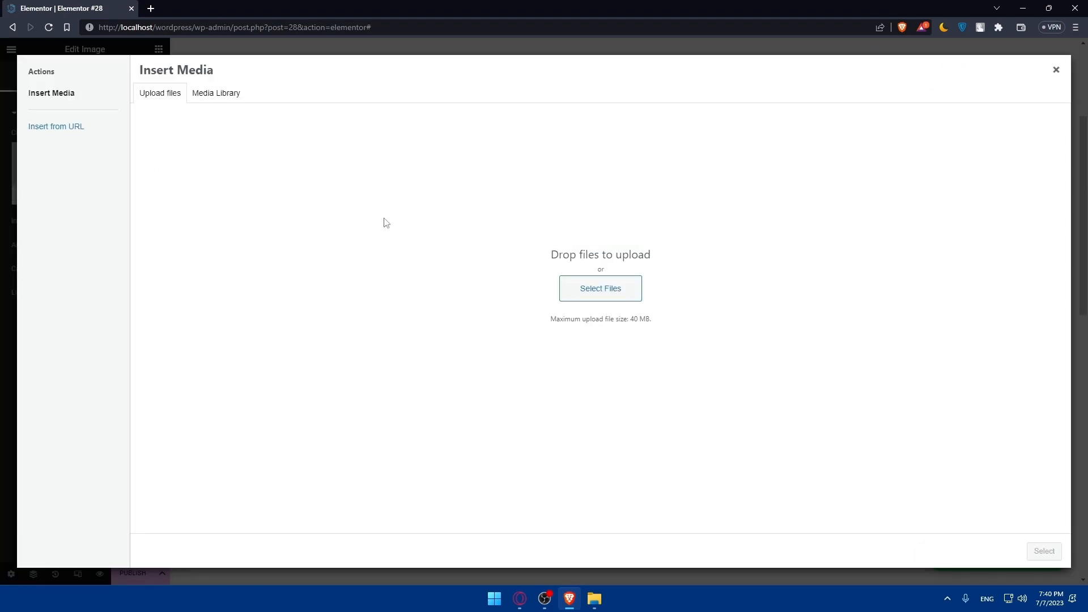
click(609, 299)
click(333, 232)
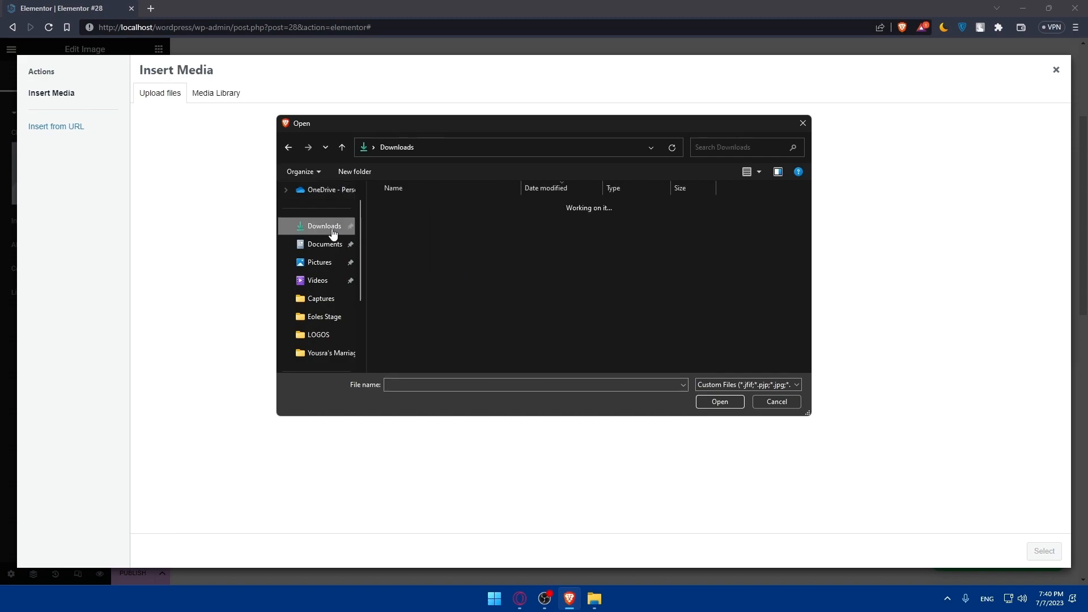
scroll(483, 277, down, 5)
double_click(482, 311)
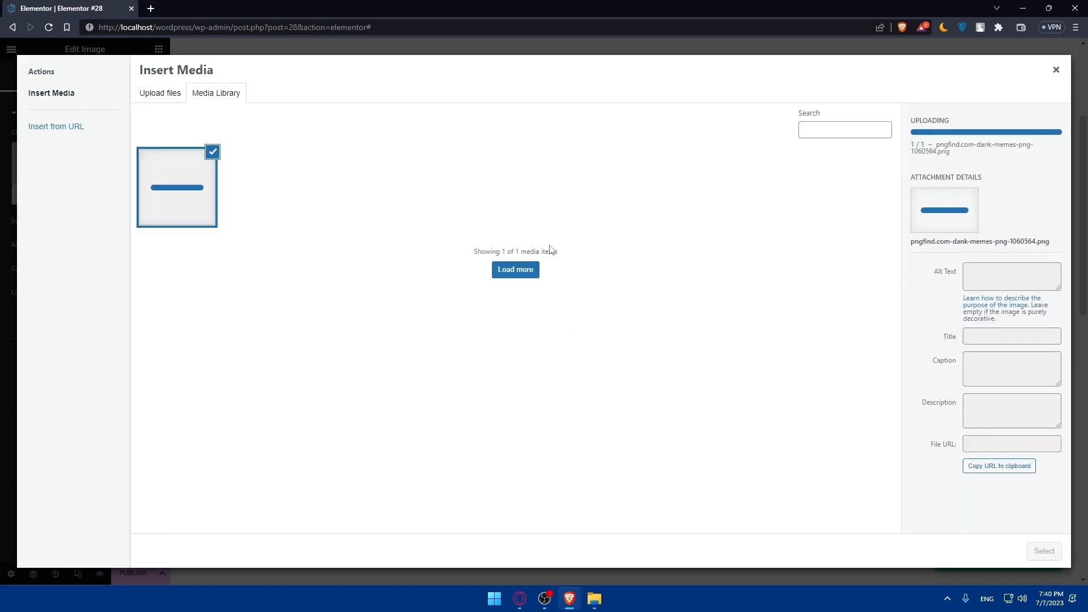
click(1044, 551)
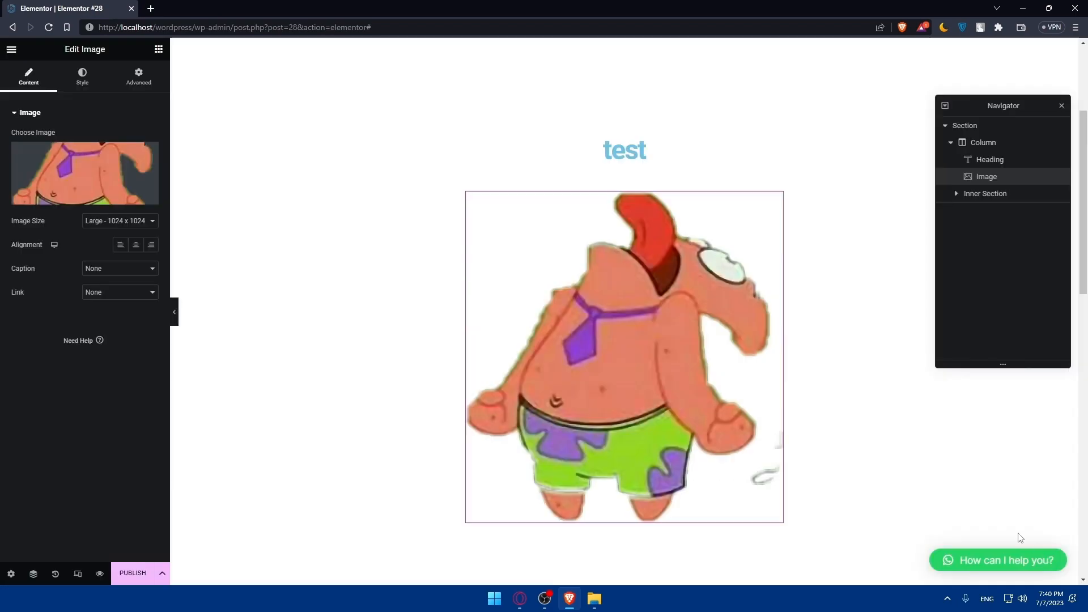
Try the Medium 300 x 300 and 2048 x 2048 image sizes and settle on Thumbnail - 150 x 150.
click(127, 220)
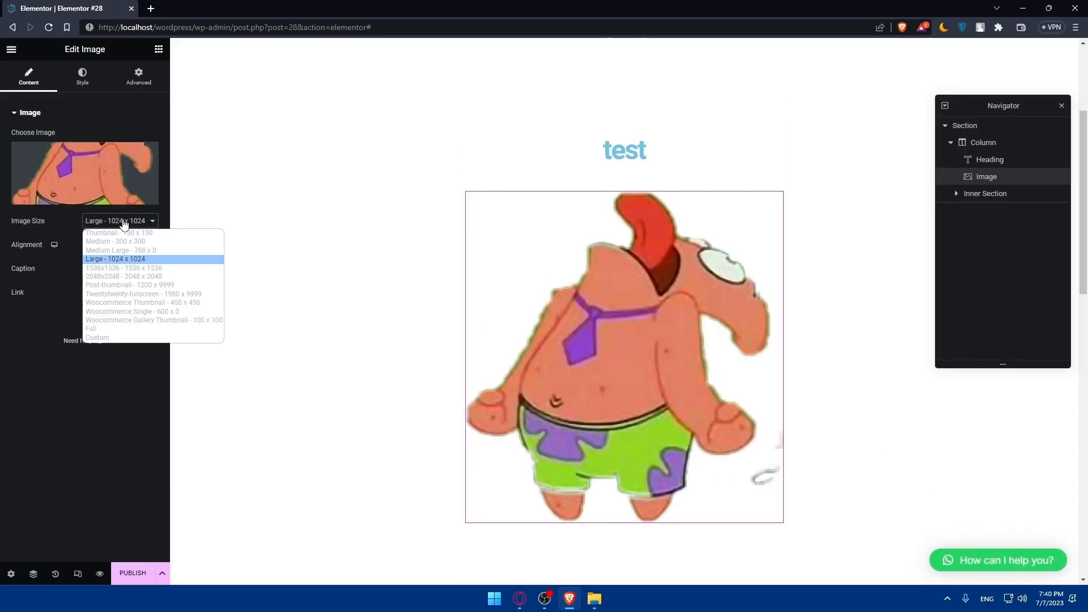
click(120, 241)
click(126, 221)
click(127, 233)
click(126, 221)
click(125, 277)
click(123, 222)
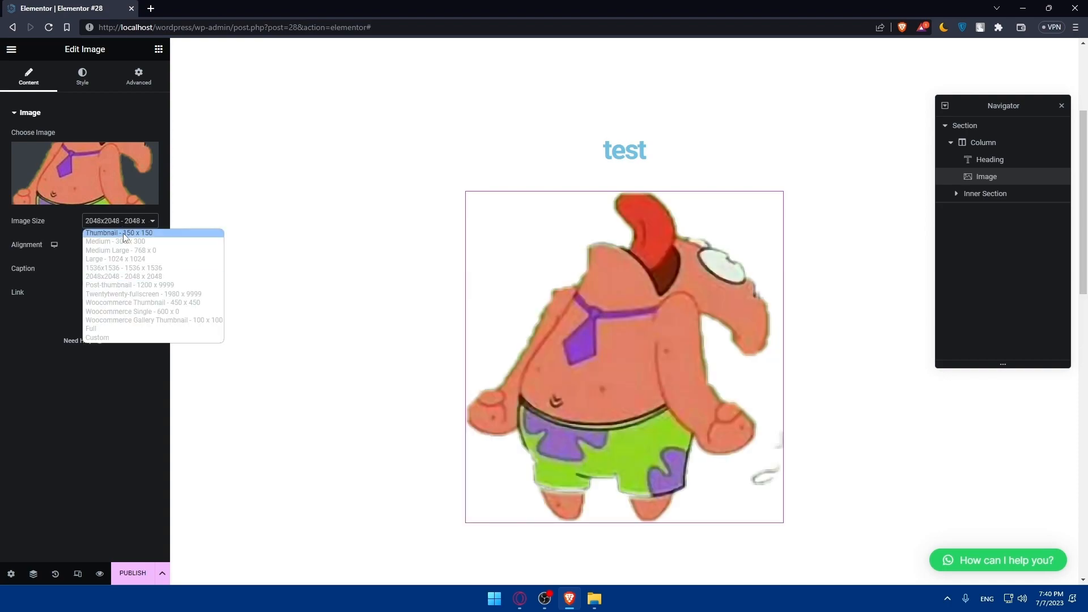
click(123, 242)
click(125, 222)
click(127, 233)
Try left and right alignment for the image, centre it, and check its caption and link options.
click(120, 244)
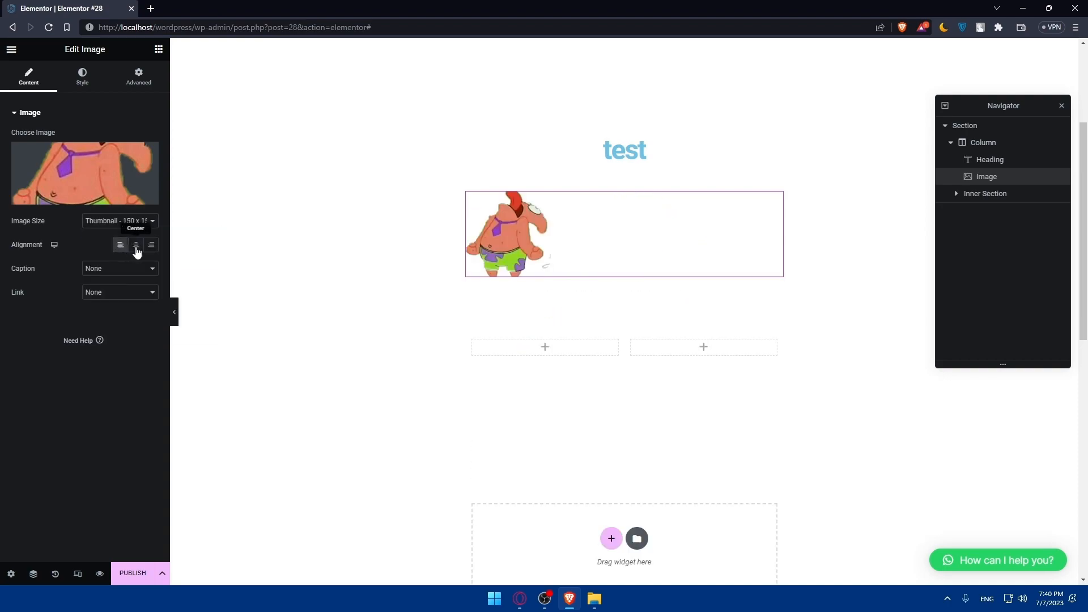
click(151, 244)
click(136, 246)
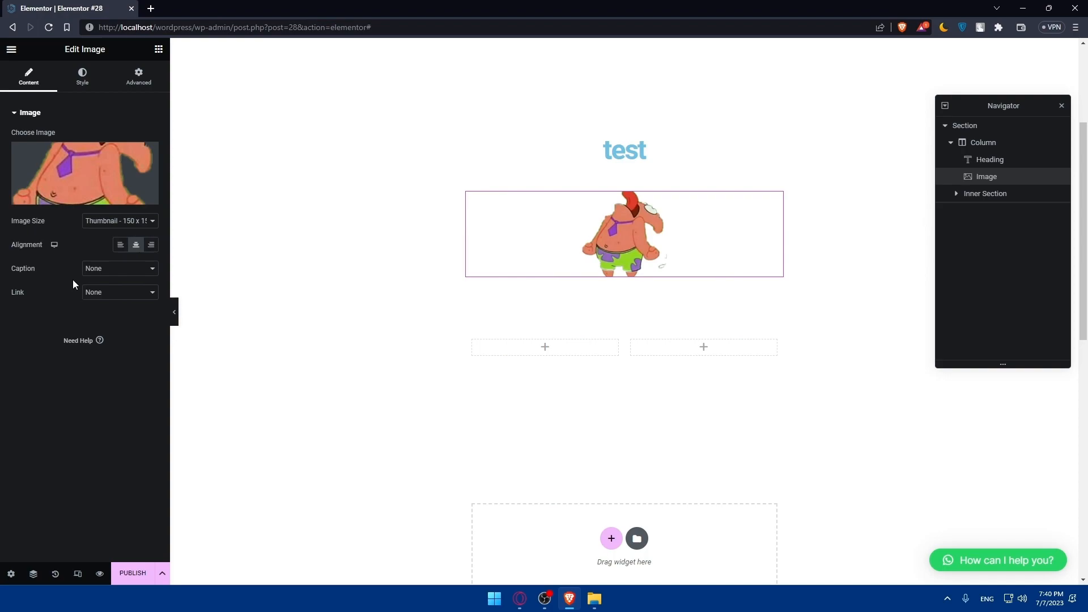
click(104, 268)
click(100, 269)
click(101, 299)
click(101, 299)
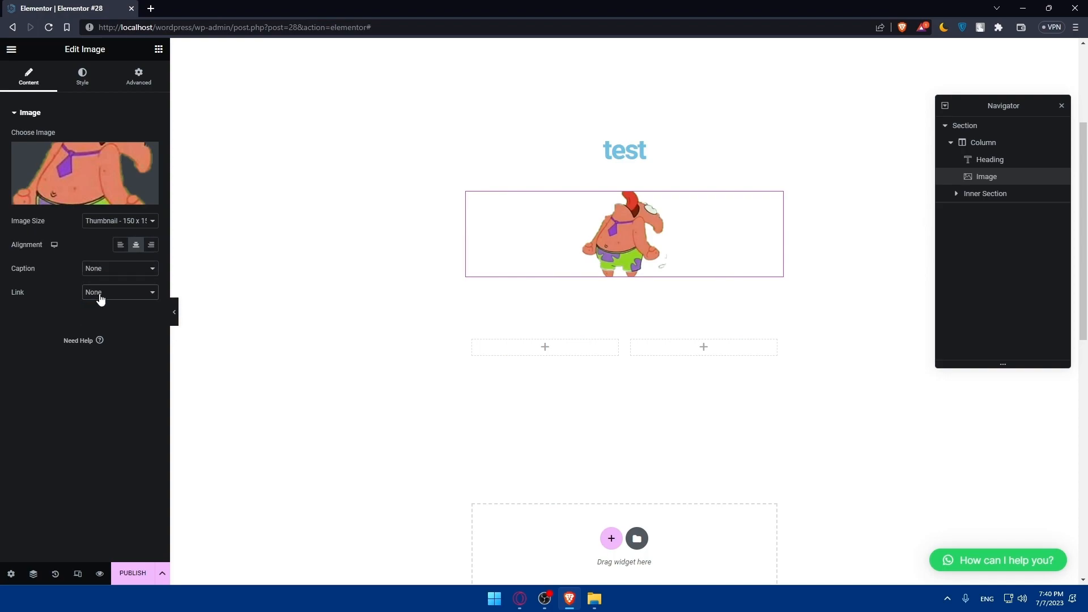
Set the image's width to 13%, max width to 8% and height to 14 px, and view its advanced settings.
click(83, 77)
mouse_move(12, 149)
mouse_down()
mouse_move(60, 150)
mouse_move(12, 150)
mouse_move(29, 151)
mouse_up()
drag(15, 188, 14, 222)
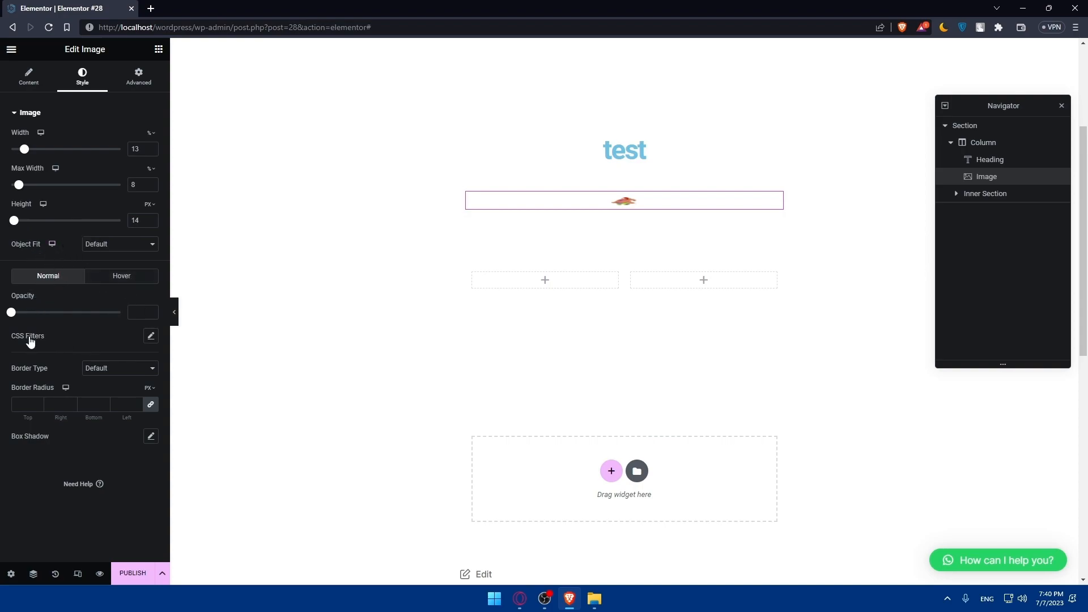
click(139, 77)
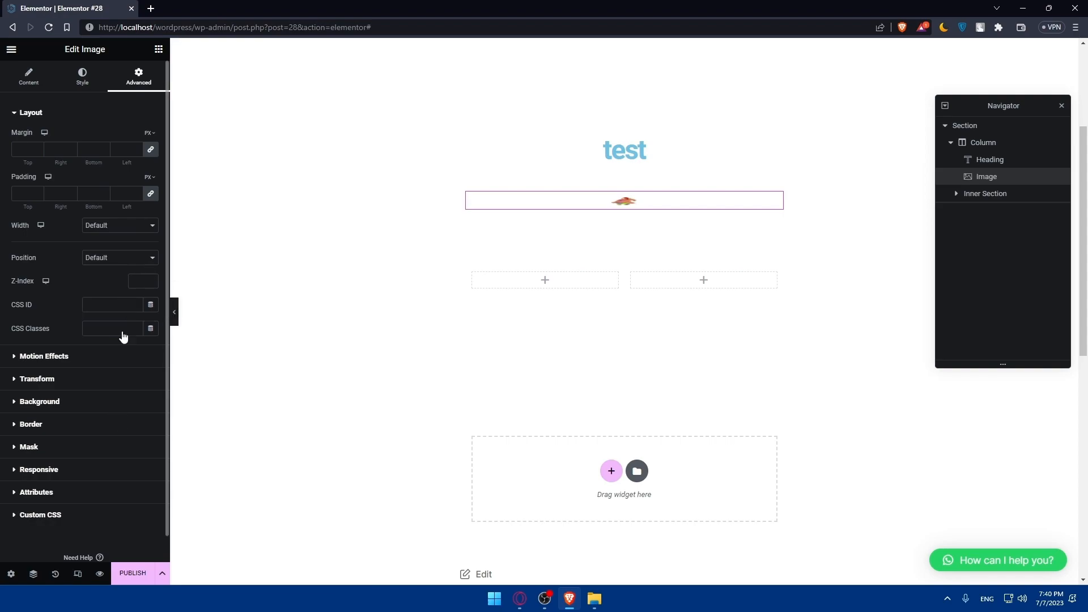
Add a Text Editor widget below the image.
click(159, 49)
drag(136, 237, 570, 245)
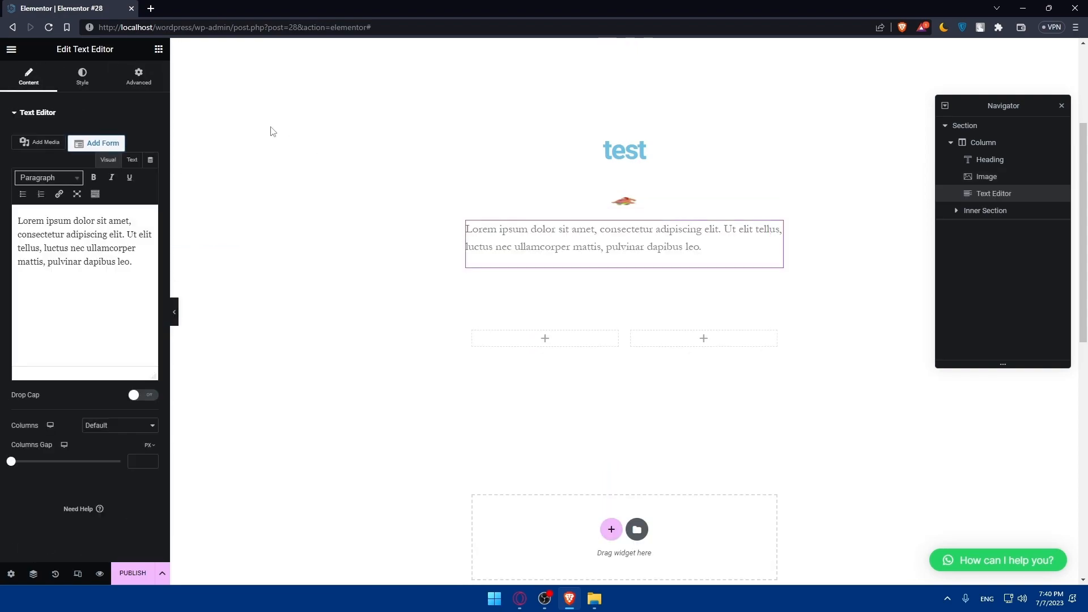
Examine the text editor's content, style and advanced settings, including alignment, text color, typography and text shadow.
drag(139, 269, 13, 207)
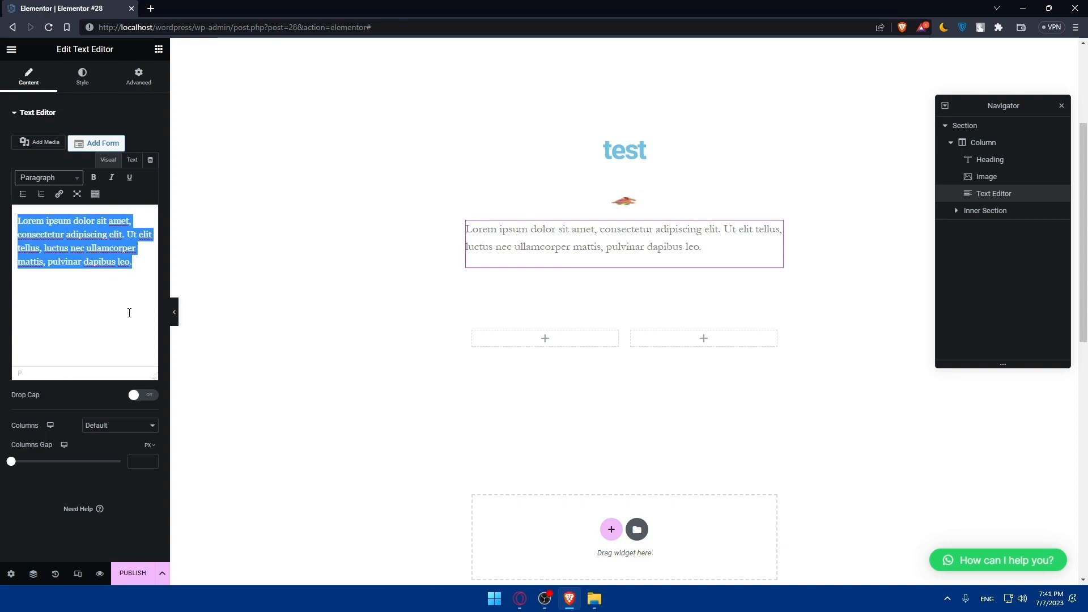
click(116, 114)
click(27, 112)
click(83, 76)
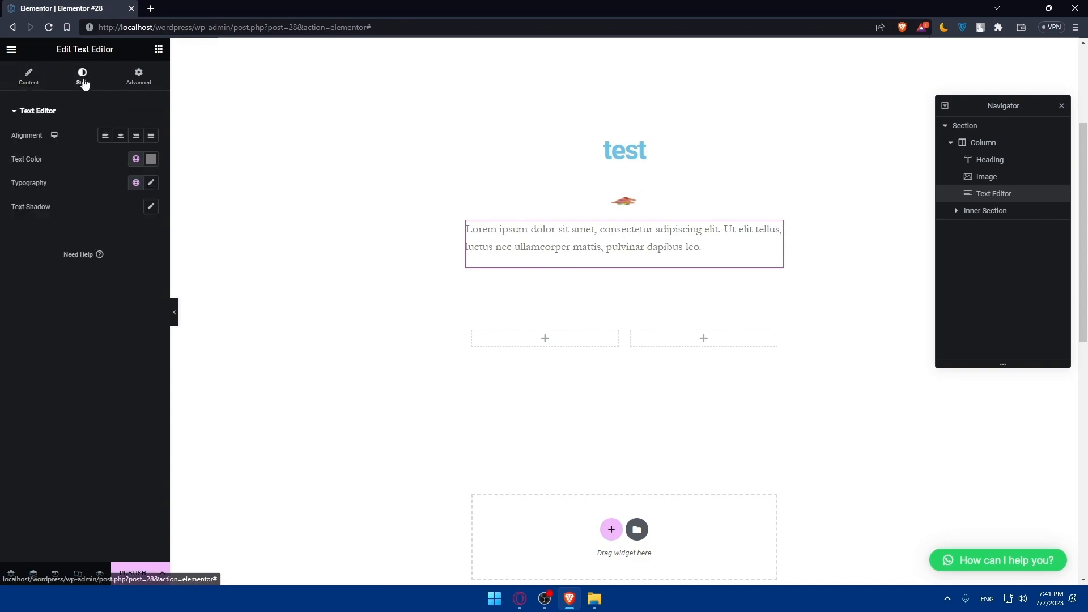
click(138, 76)
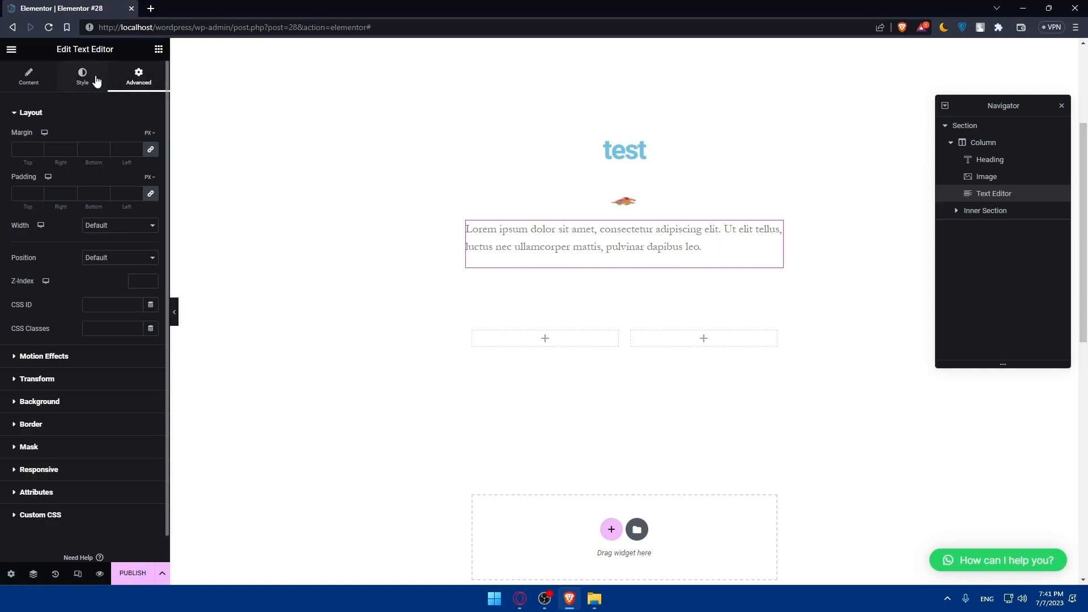
click(67, 86)
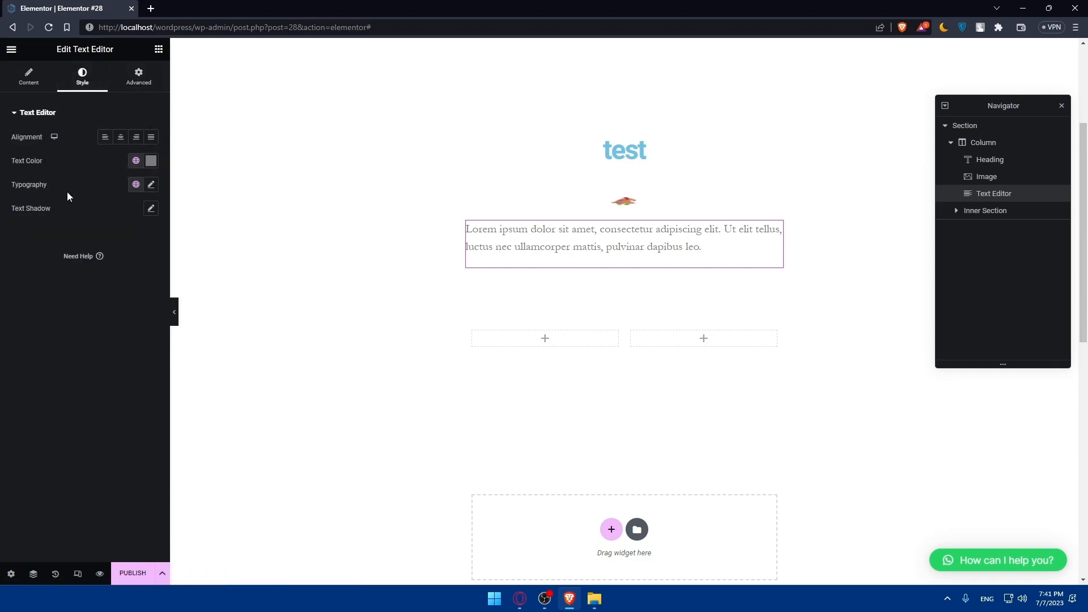
Replace the placeholder paragraph in the text editor with "test".
click(30, 76)
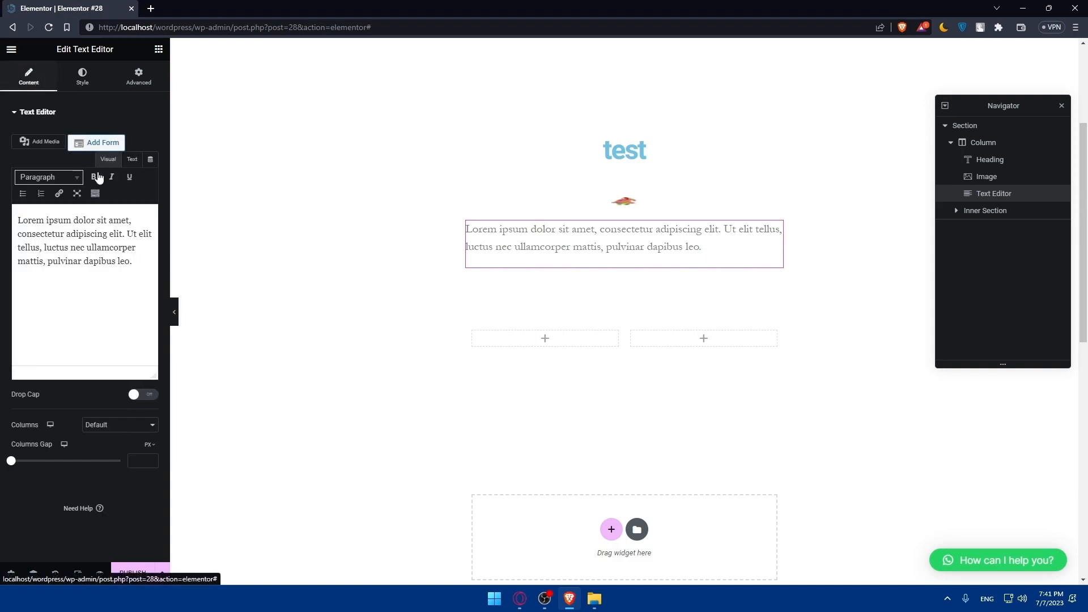
drag(133, 263, 3, 209)
text(test)
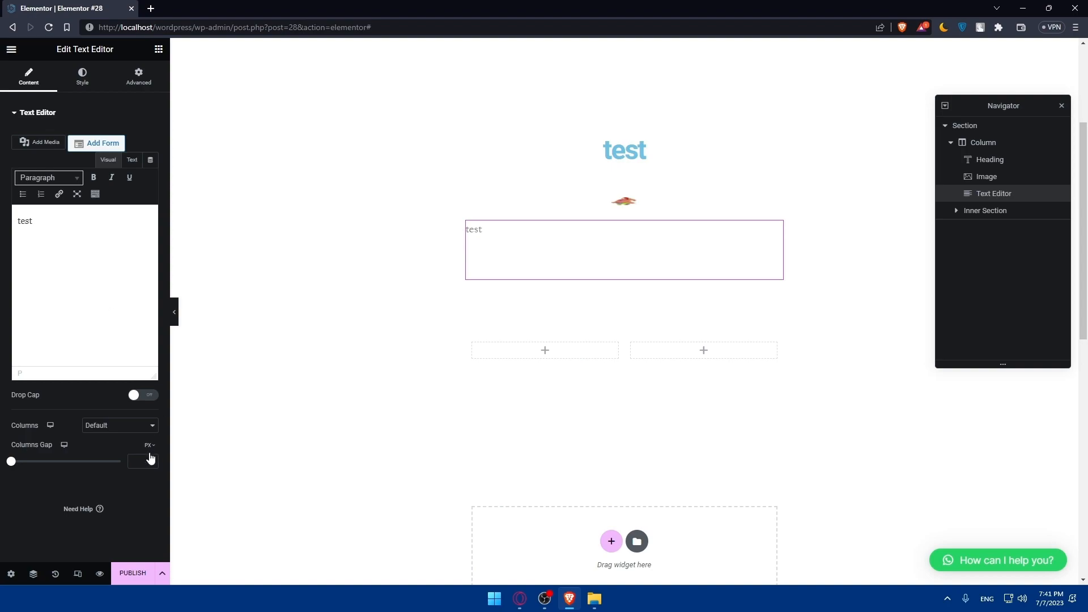
Add a Video widget below the text editor and briefly play its placeholder video.
click(159, 52)
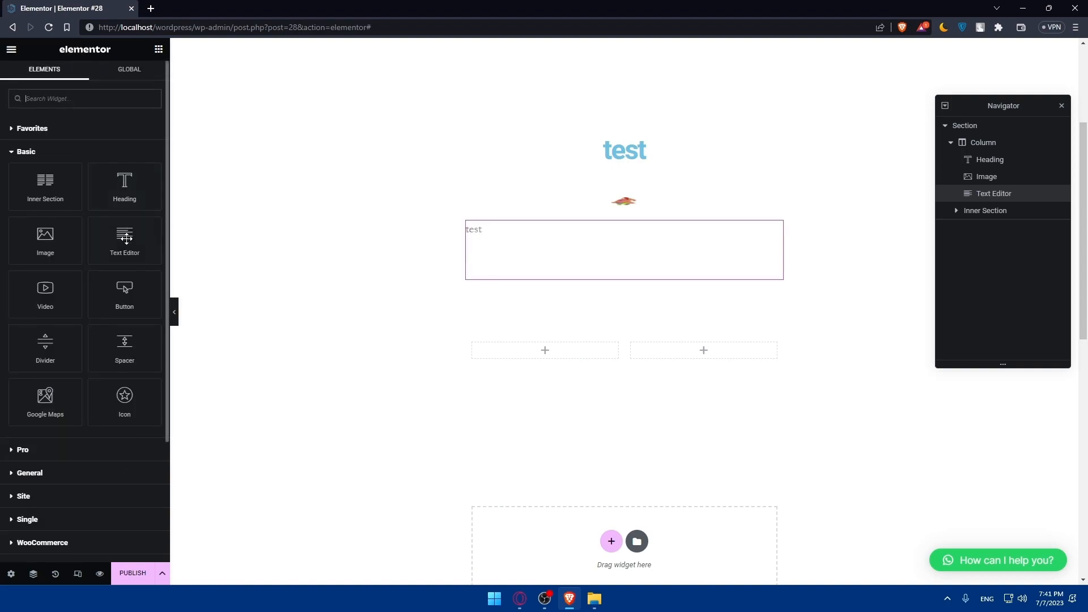
drag(60, 301, 589, 284)
drag(62, 309, 593, 274)
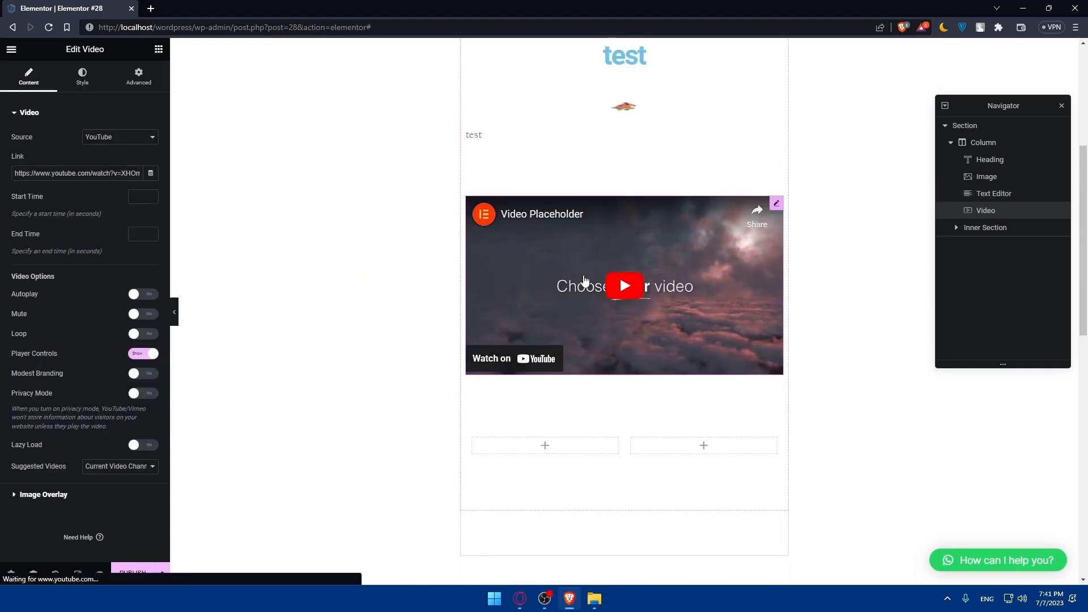
click(583, 274)
click(490, 364)
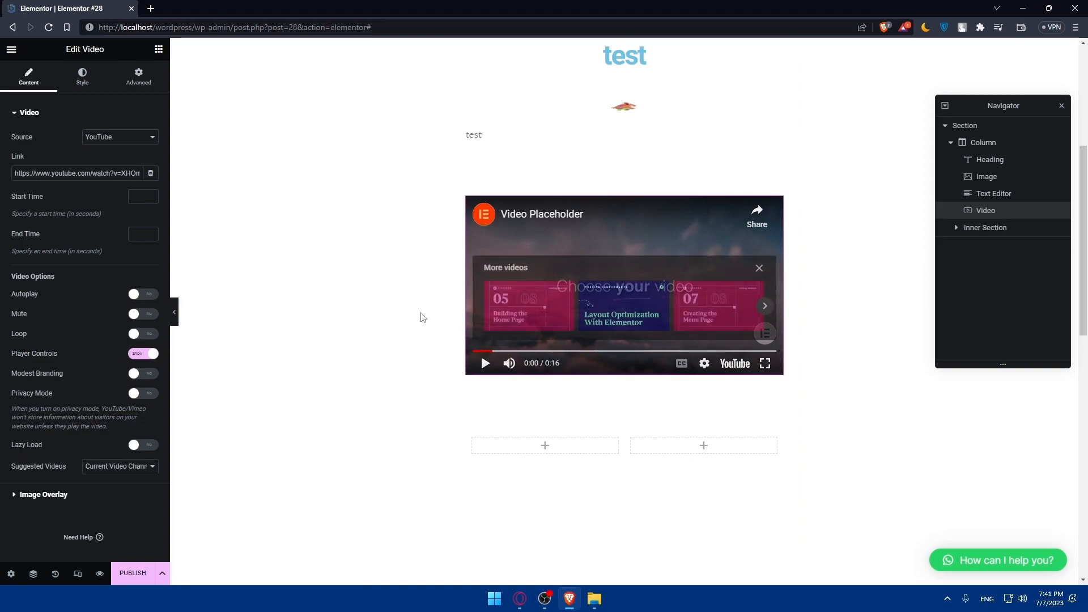
Try the Self Hosted video source and open its media picker without choosing a file.
click(117, 137)
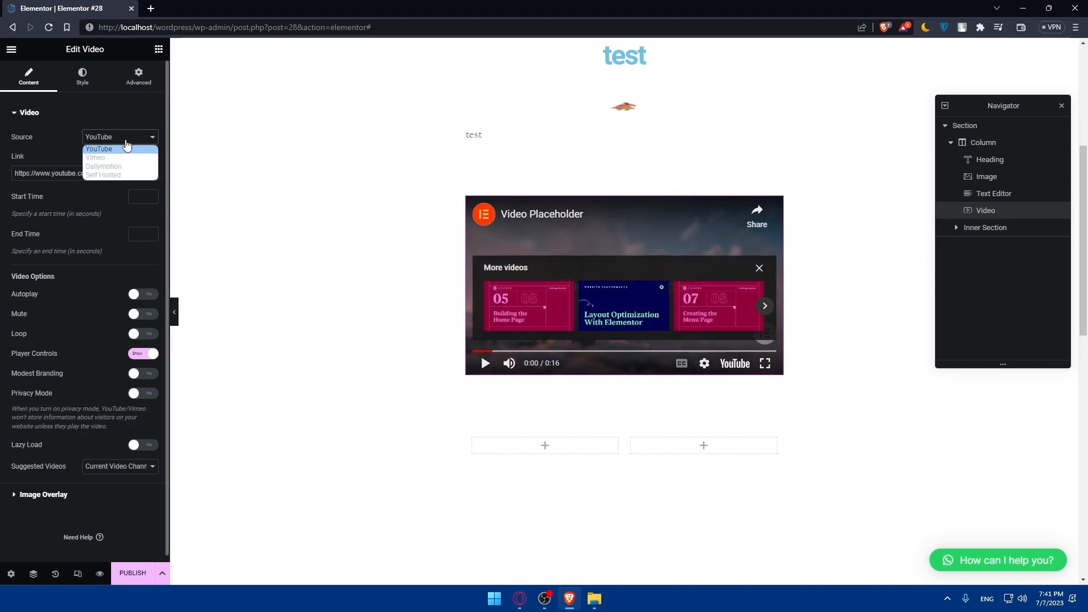
click(103, 175)
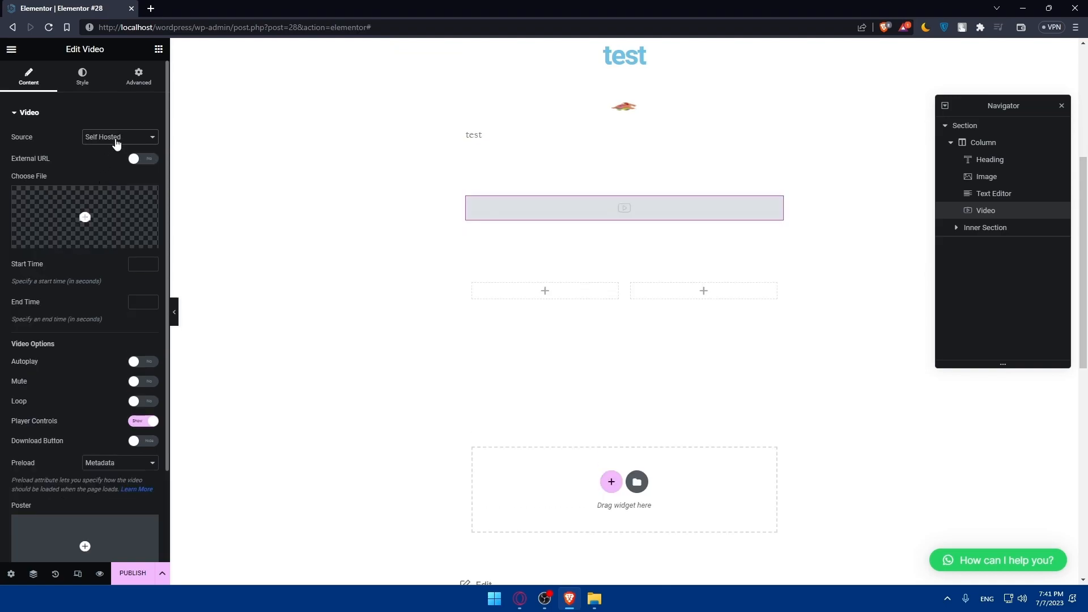
click(100, 210)
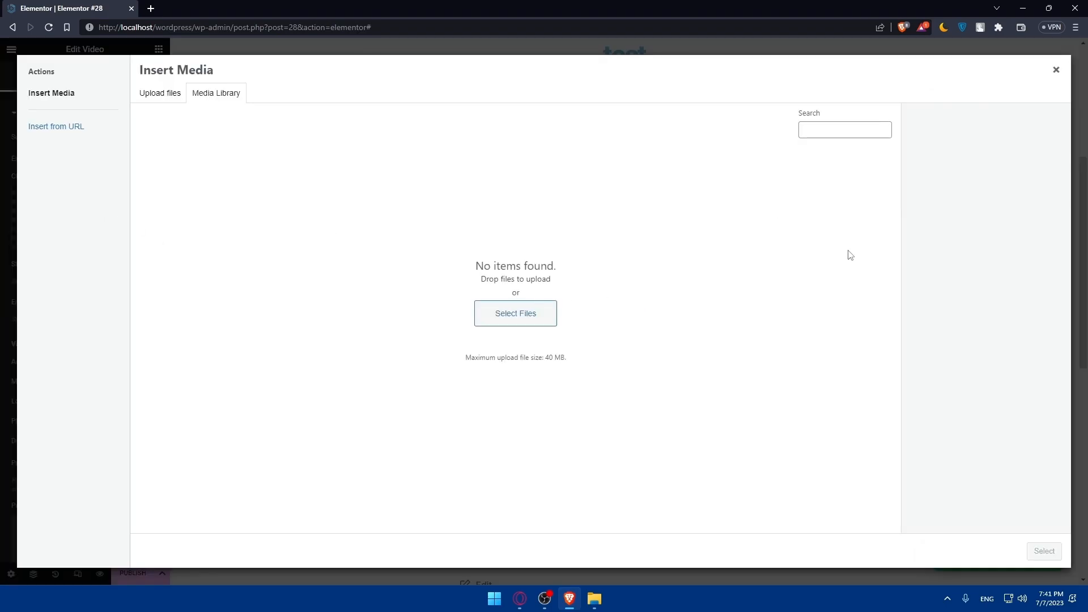
click(1056, 71)
Check the video's image overlay option and return the video source to YouTube.
click(120, 119)
click(117, 139)
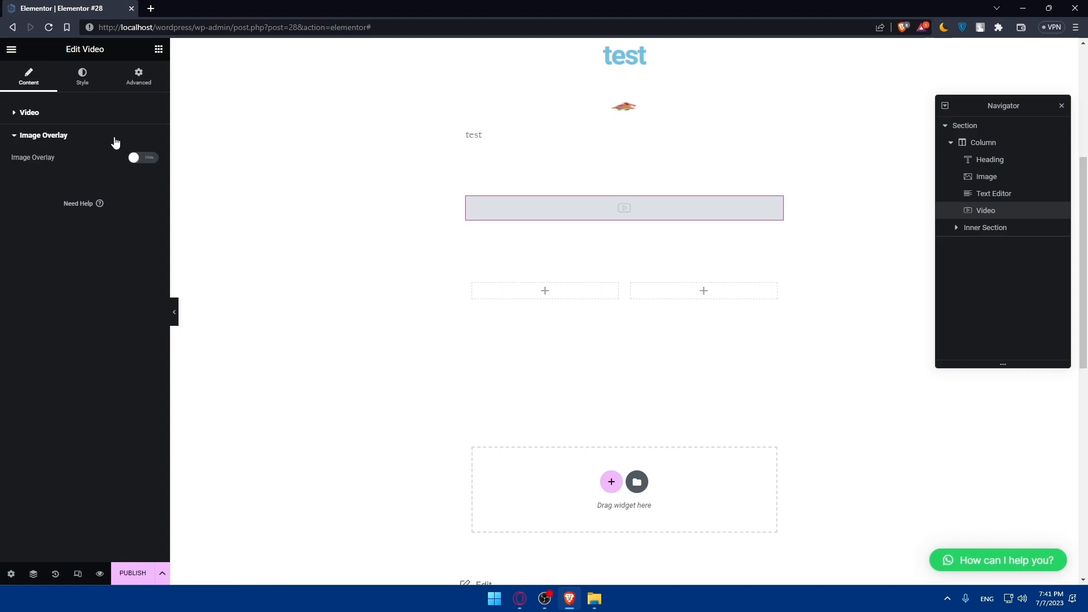
click(42, 116)
click(42, 116)
click(57, 122)
click(86, 137)
click(102, 149)
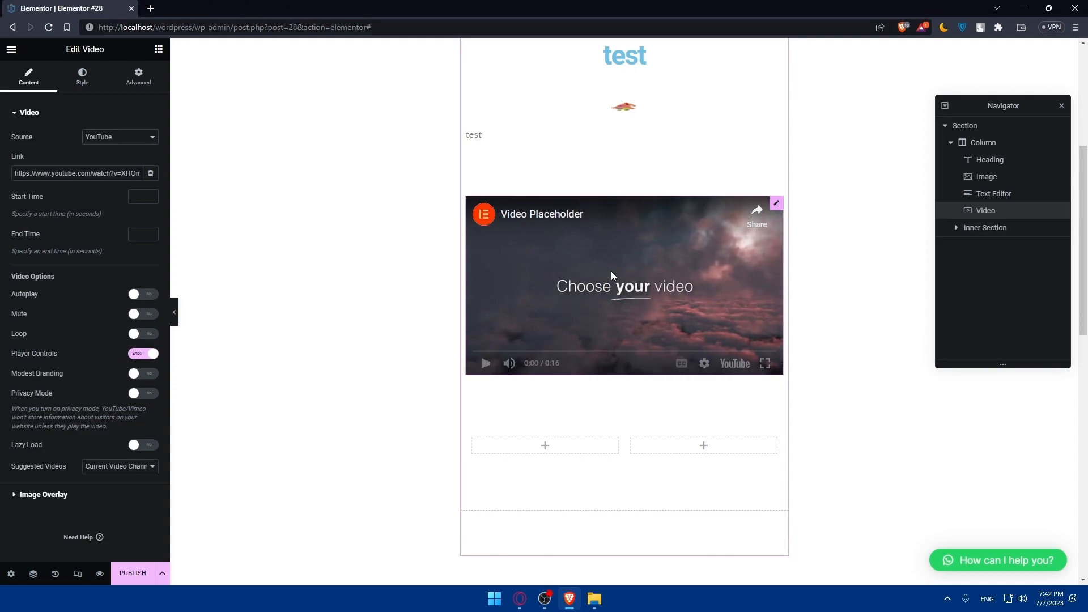
View the embedded player's playback settings, and open the placeholder video on YouTube and close it again.
click(704, 364)
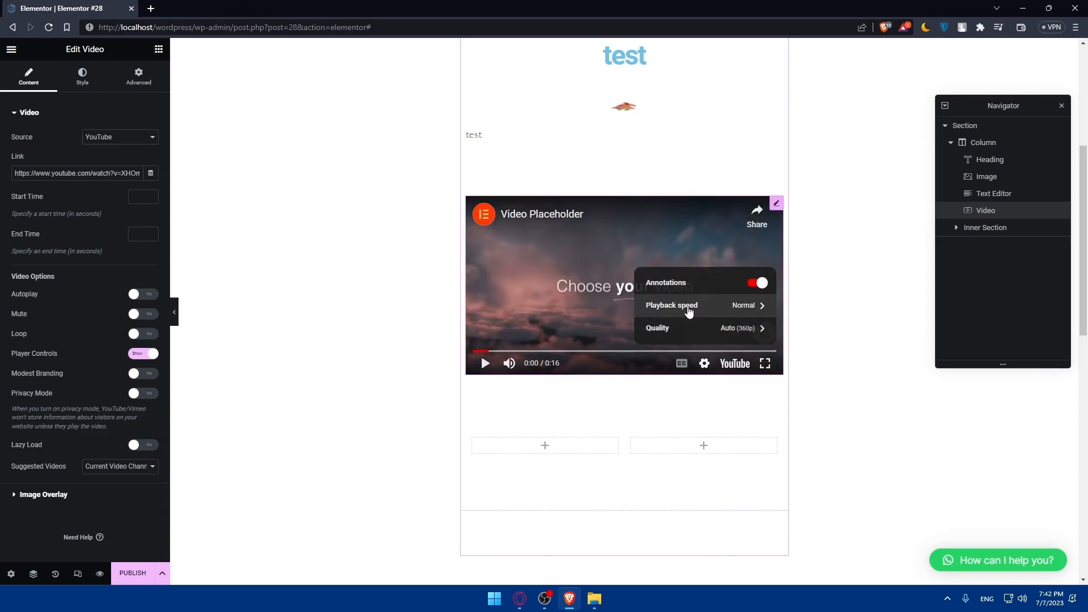
click(357, 352)
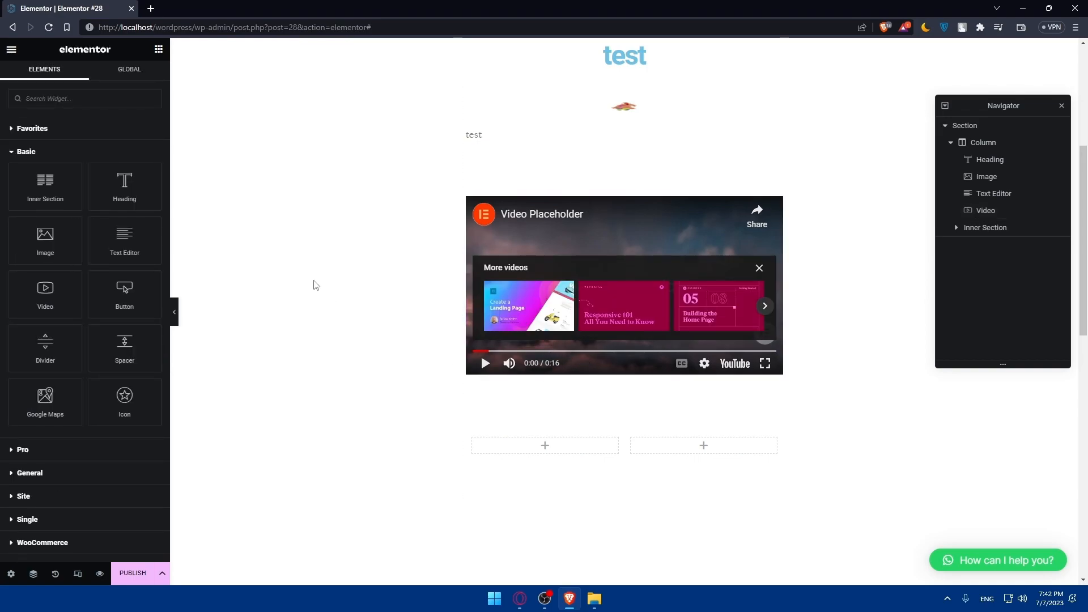
click(544, 216)
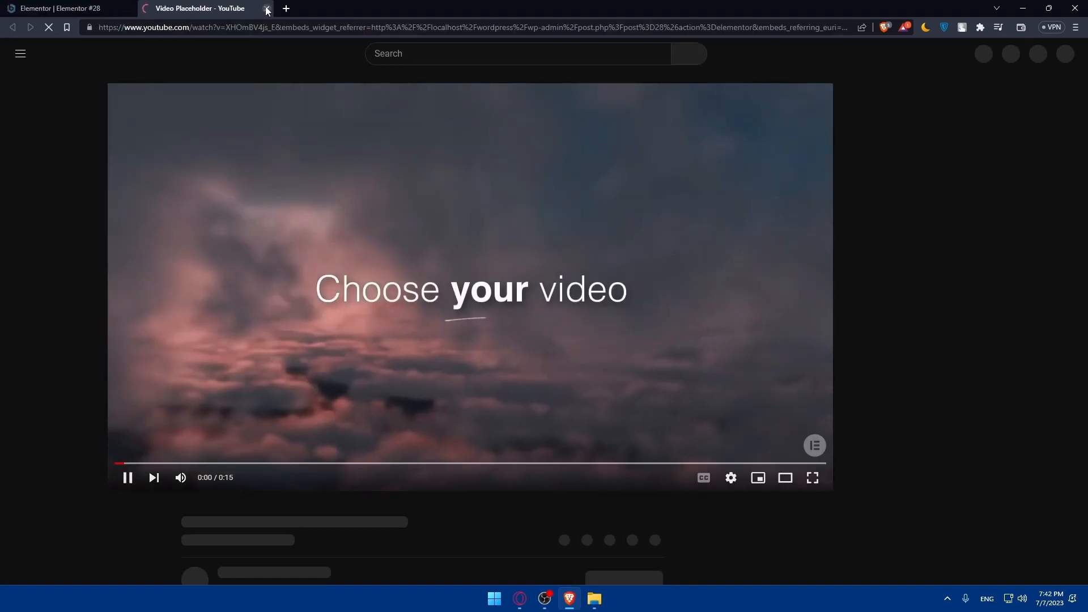
click(266, 8)
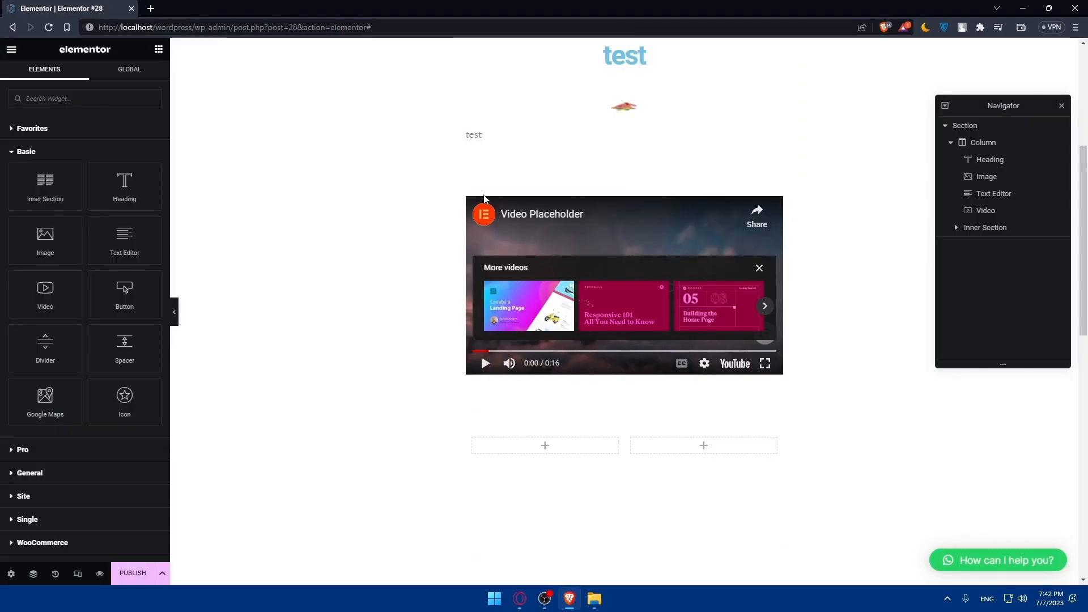
View the placeholder video on YouTube, close it, and look through the section's elements, ending with the Video widget selected.
click(560, 214)
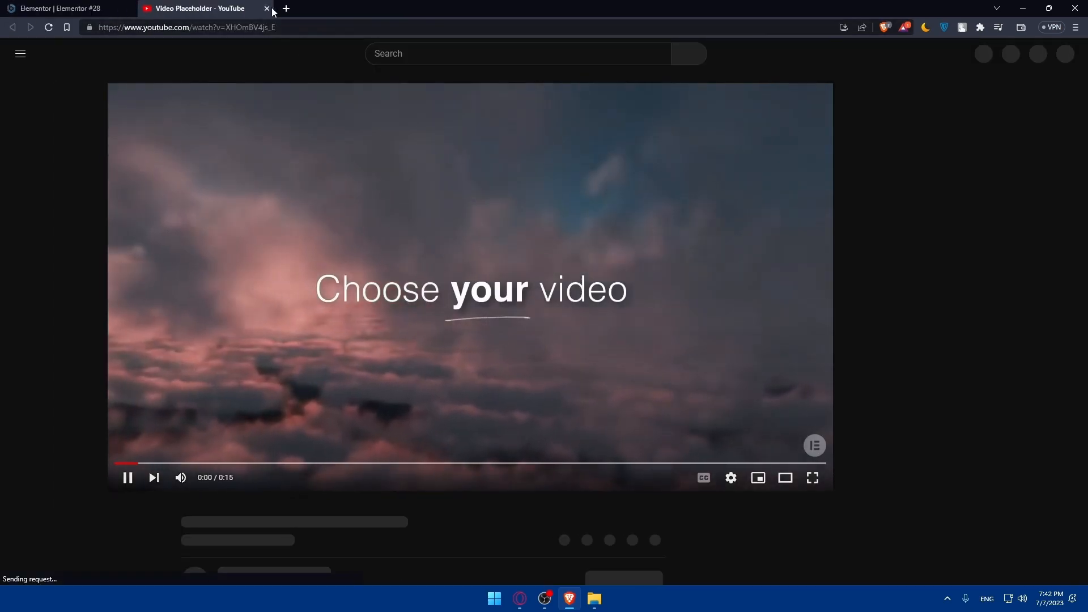
click(267, 8)
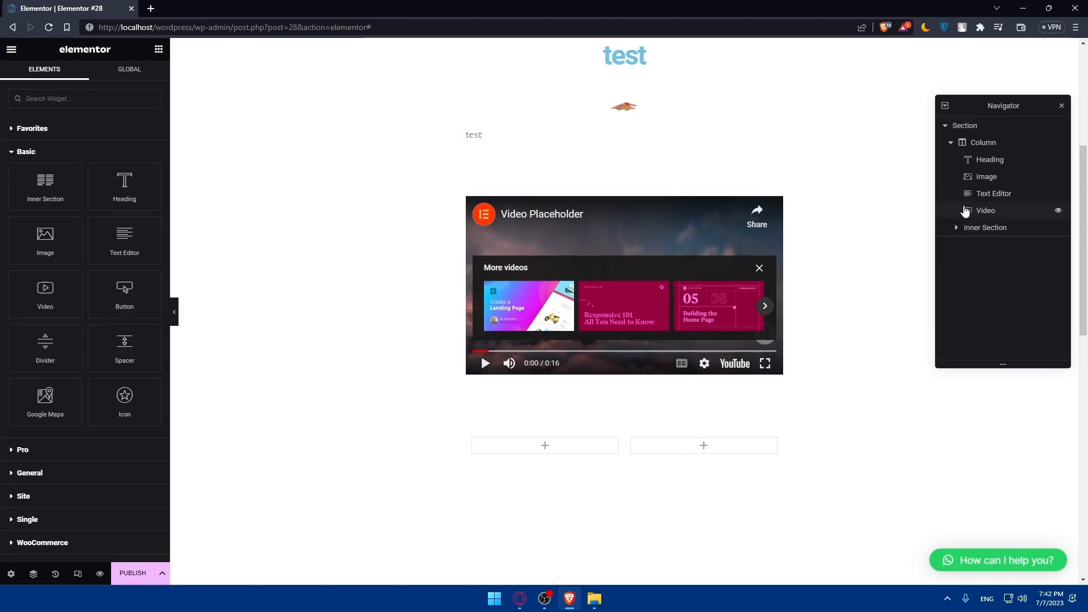
click(986, 210)
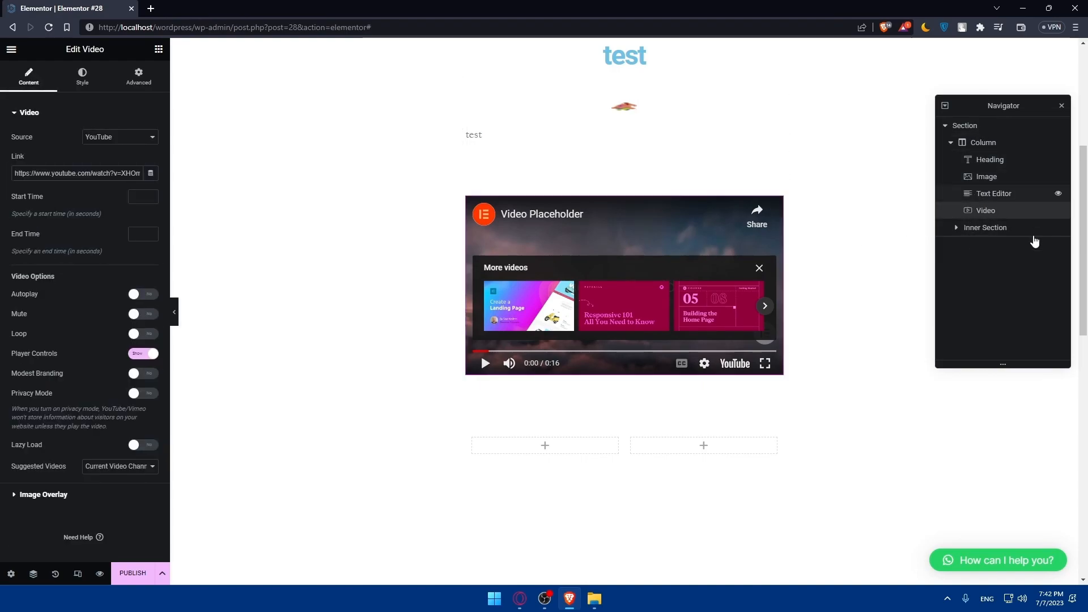
click(1011, 193)
click(1000, 176)
click(983, 142)
click(986, 211)
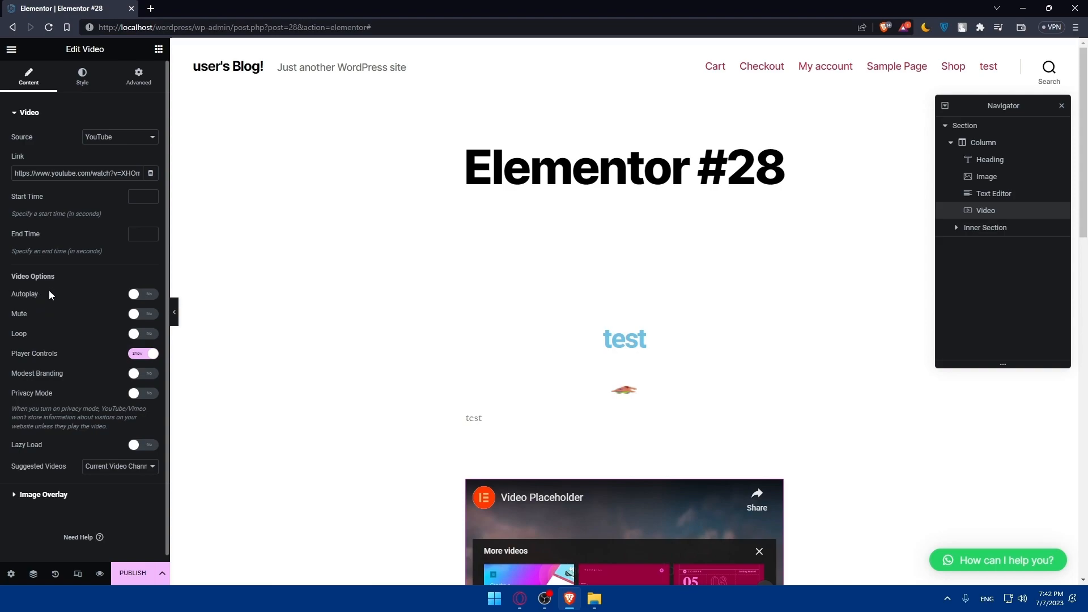
Try the video's Autoplay option and turn it back off.
click(146, 296)
click(143, 296)
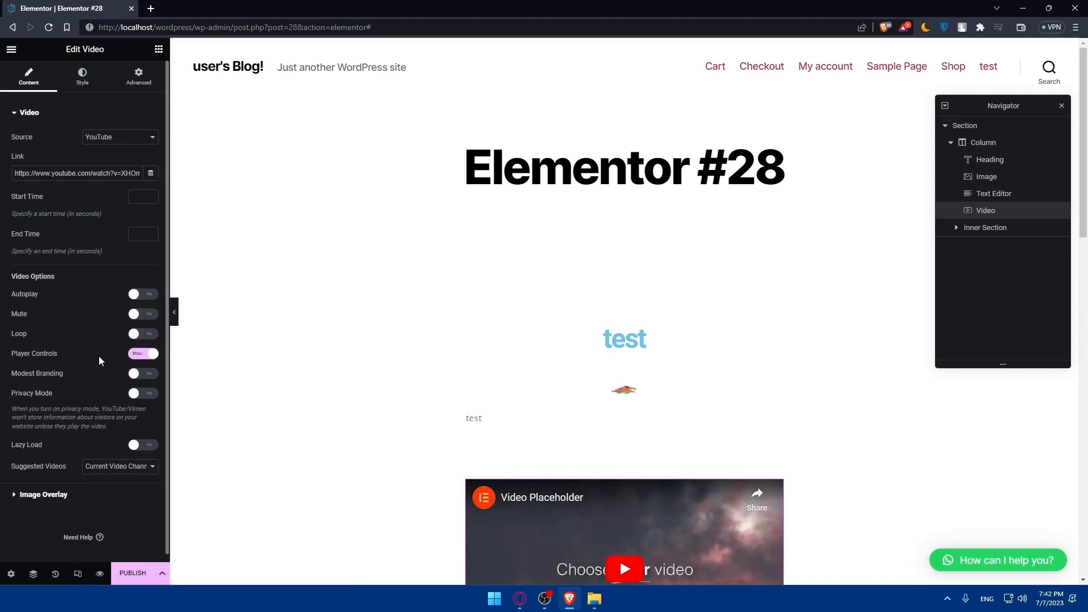
scroll(32, 339, down, 1)
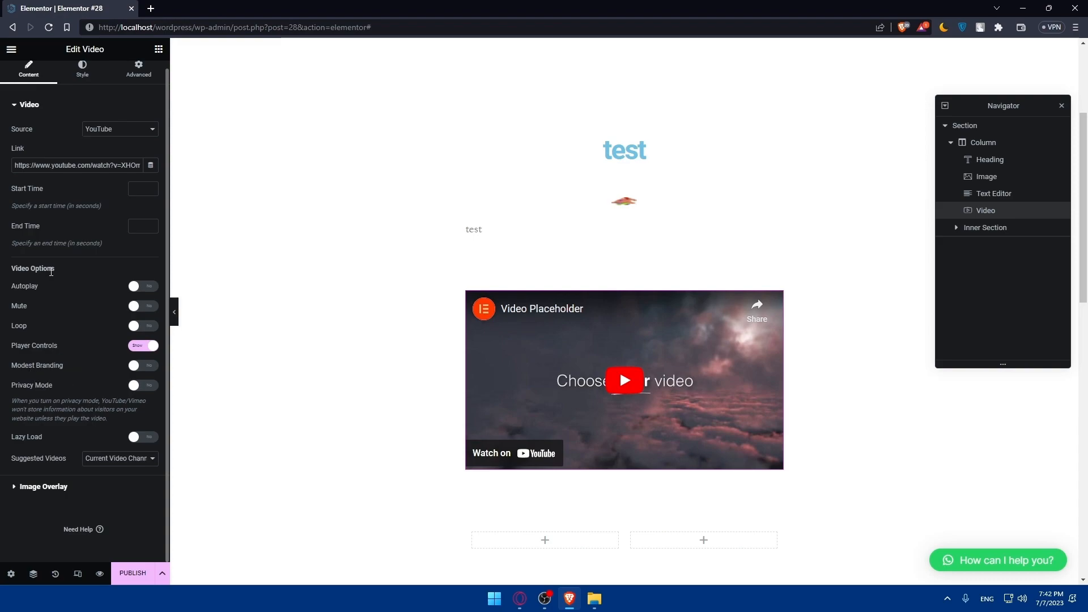
Try the 1:1 and 9:16 aspect ratios on the video and check how it looks on the page.
click(82, 69)
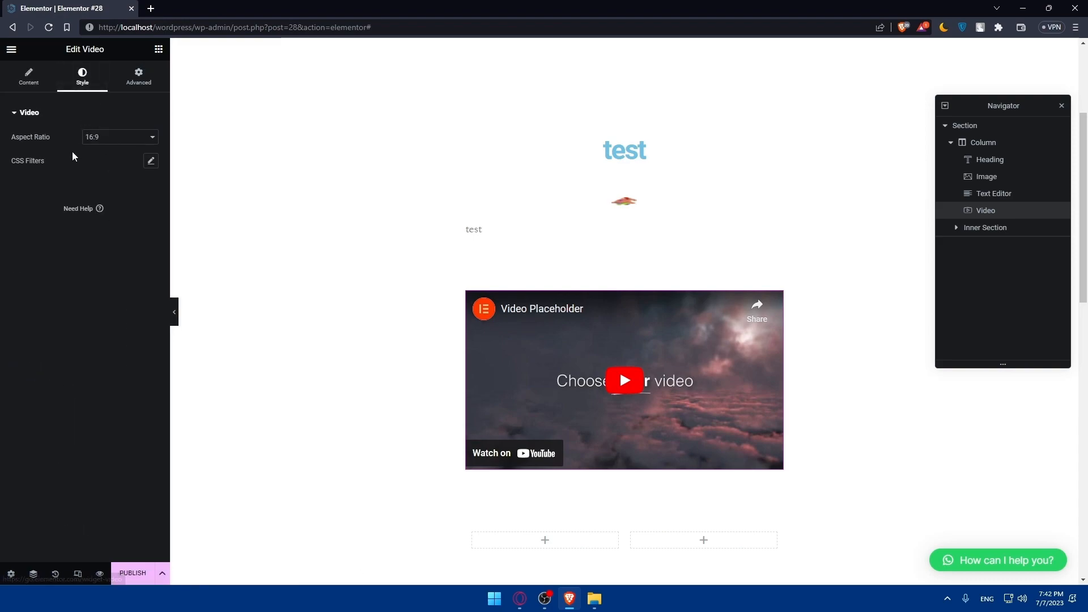
click(100, 138)
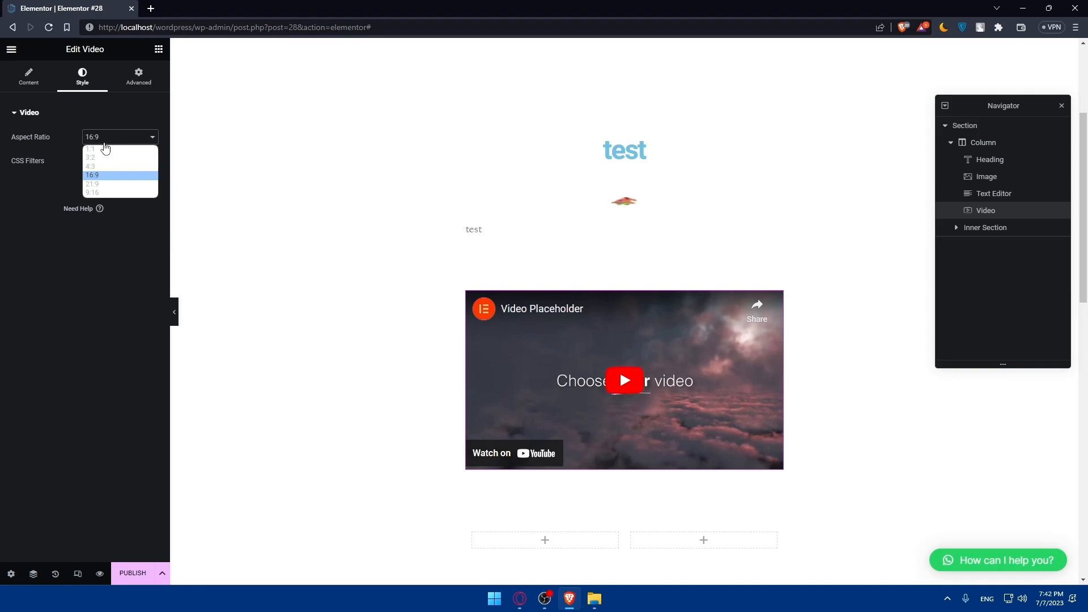
click(103, 149)
click(107, 142)
click(100, 192)
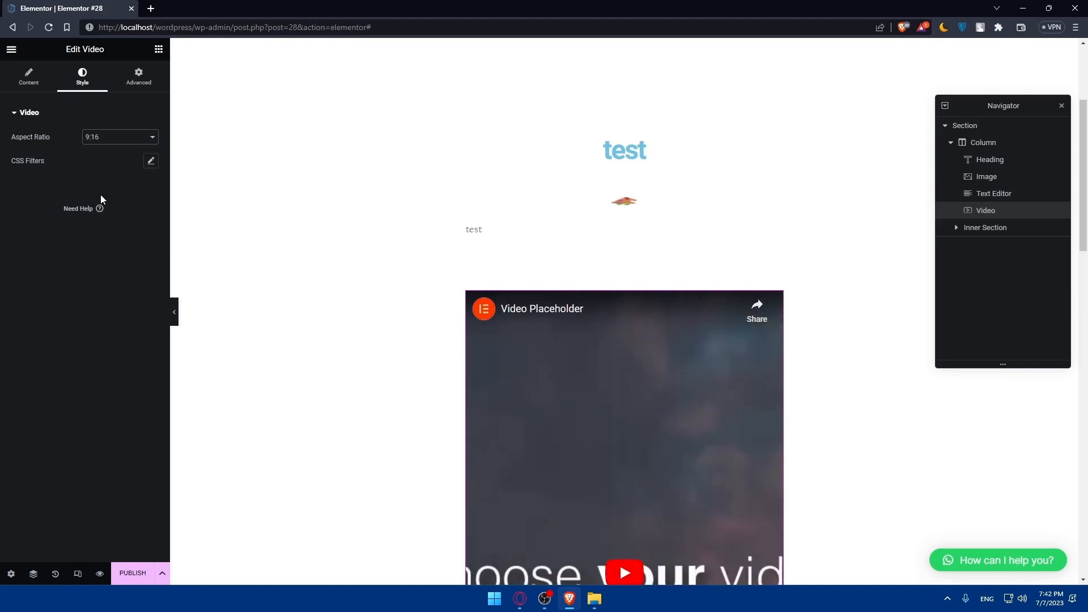
scroll(576, 309, down, 5)
scroll(575, 309, up, 5)
Set the video's aspect ratio to 3:2 and view its advanced settings.
click(112, 139)
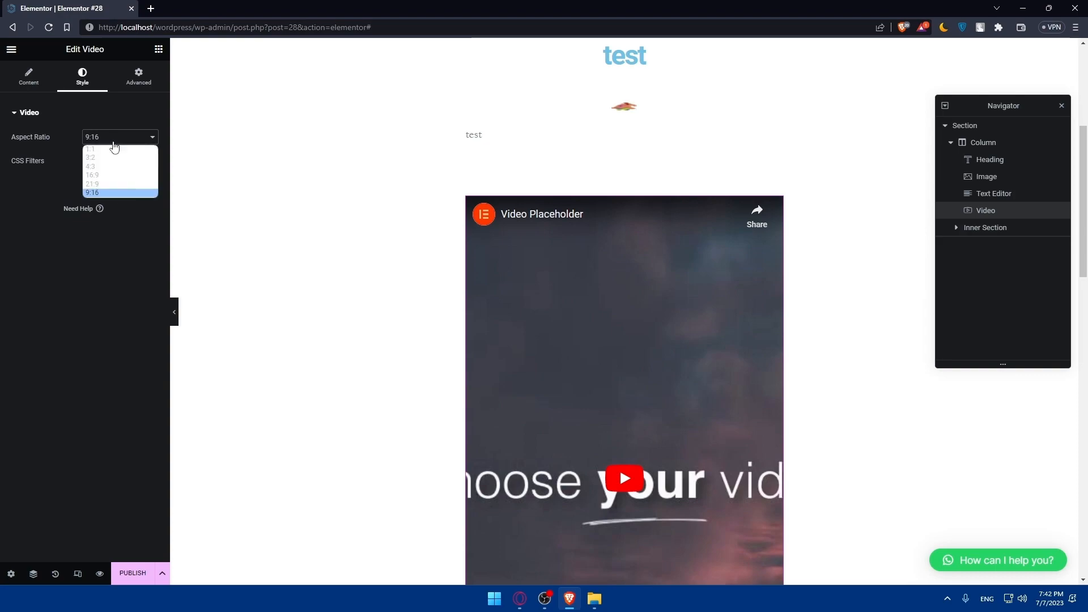
click(97, 177)
click(112, 136)
click(121, 173)
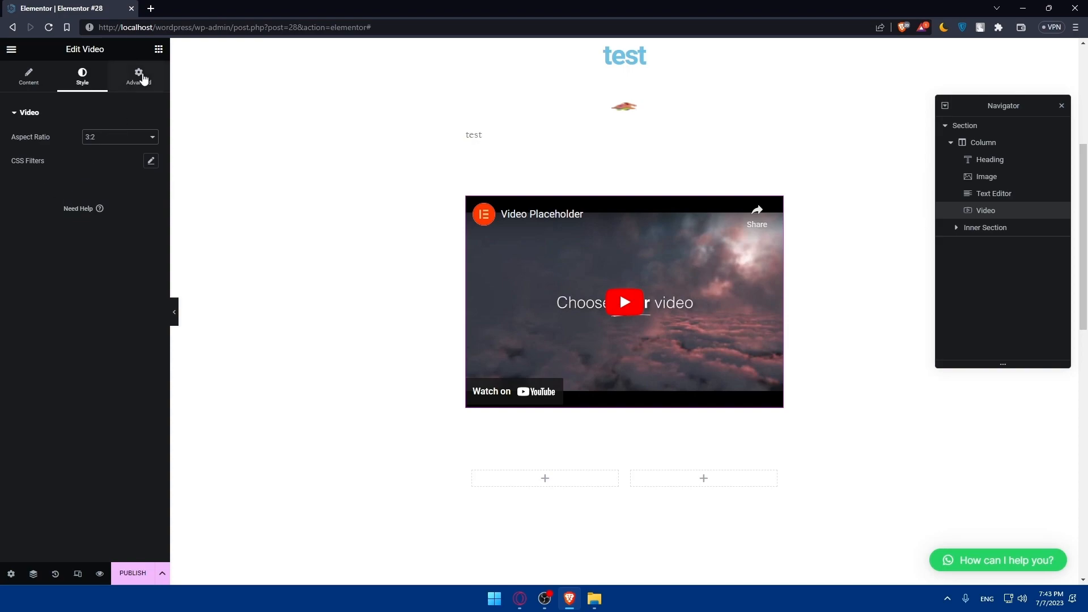
click(139, 78)
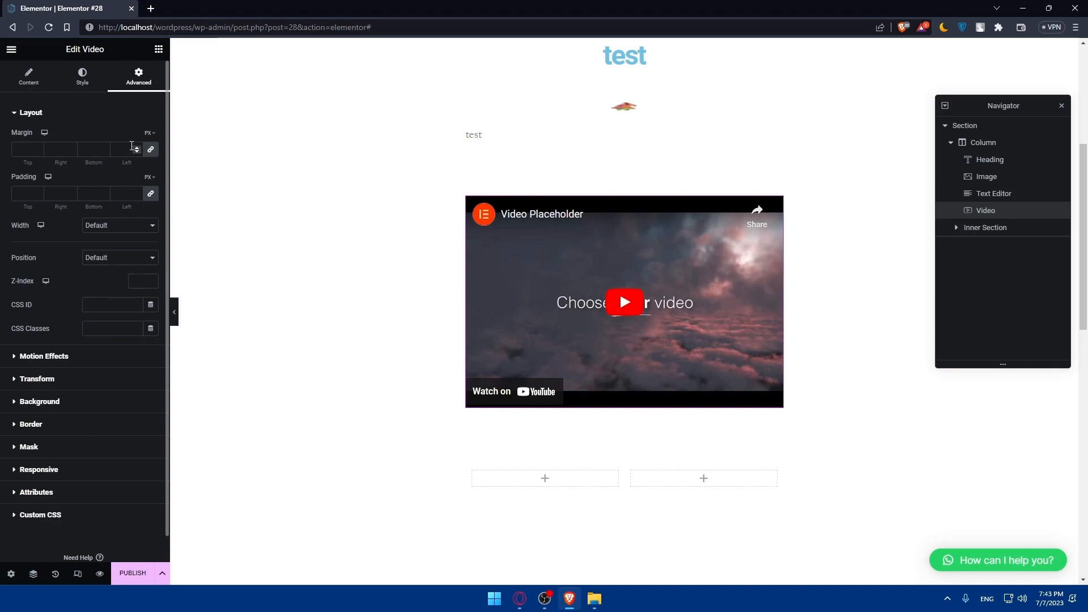
Add a Button widget between the text editor and the video, and set its text to "test".
click(158, 49)
drag(125, 300, 615, 183)
drag(125, 292, 586, 182)
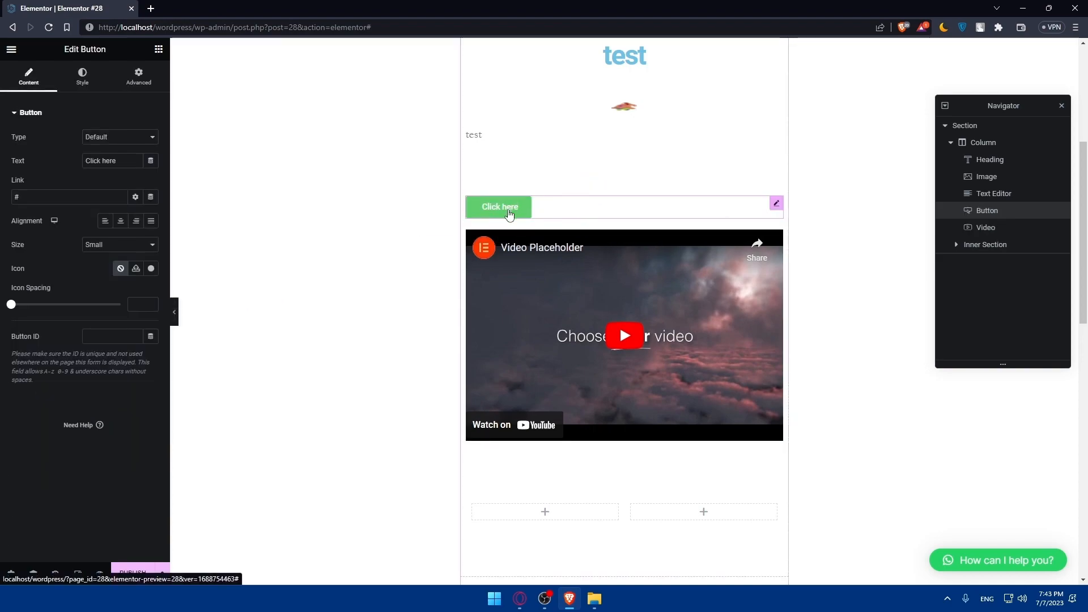
click(115, 161)
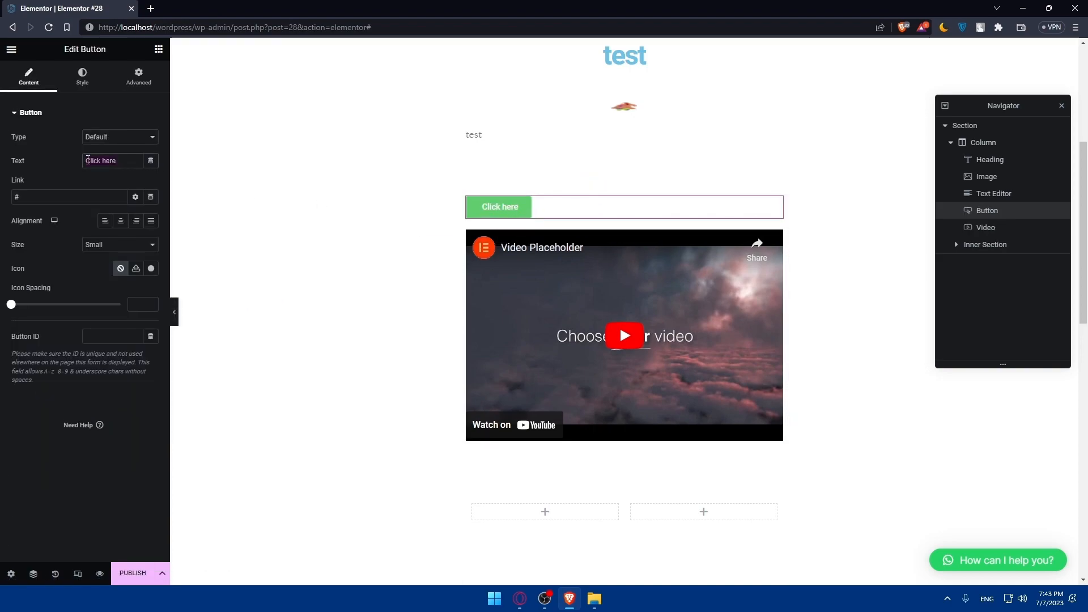
text(test)
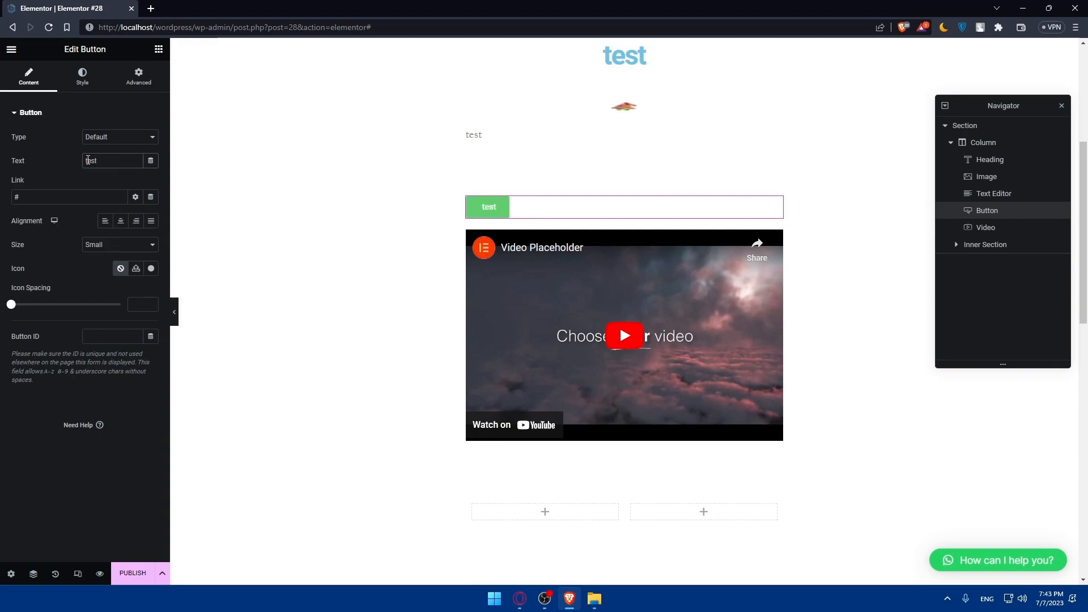
click(59, 167)
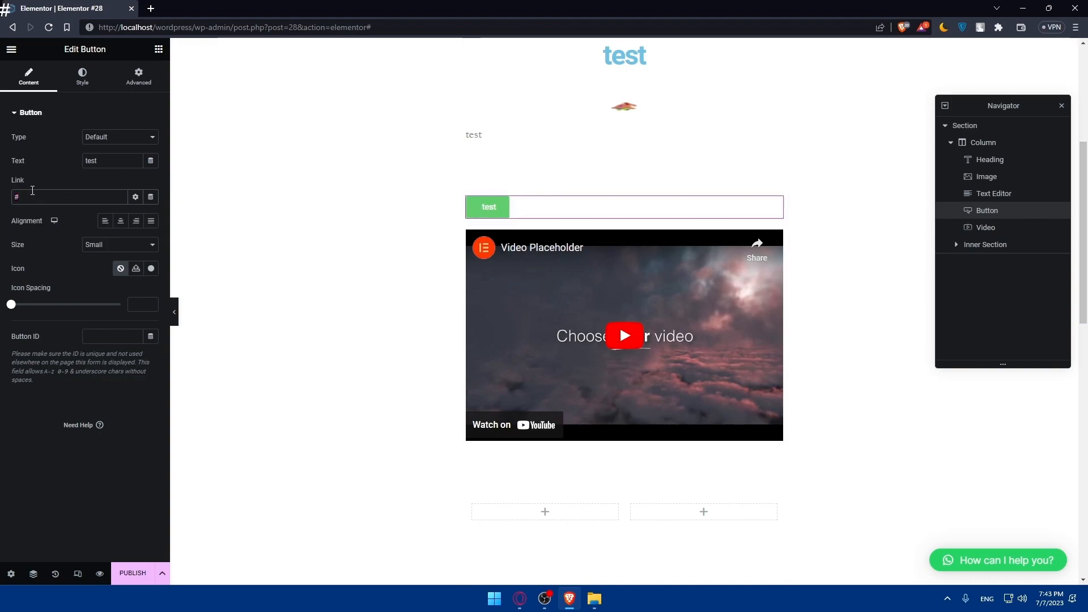
Try the center, left and right alignments on the button and set it to Justified.
click(120, 222)
click(106, 223)
click(136, 223)
click(150, 222)
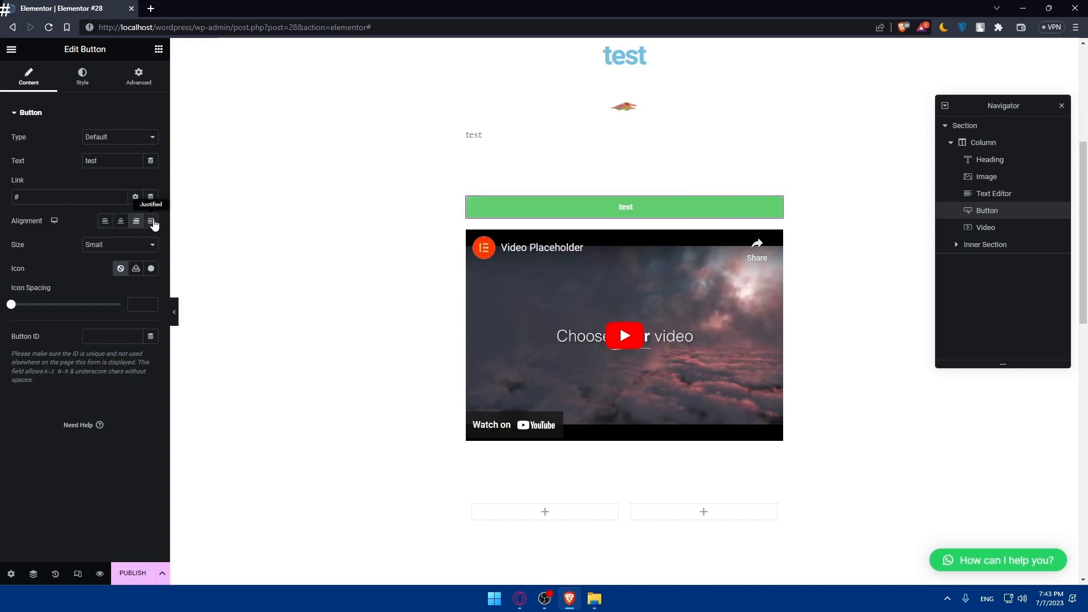
Set the button's type to Success and its icon spacing to 19.
click(114, 138)
click(114, 167)
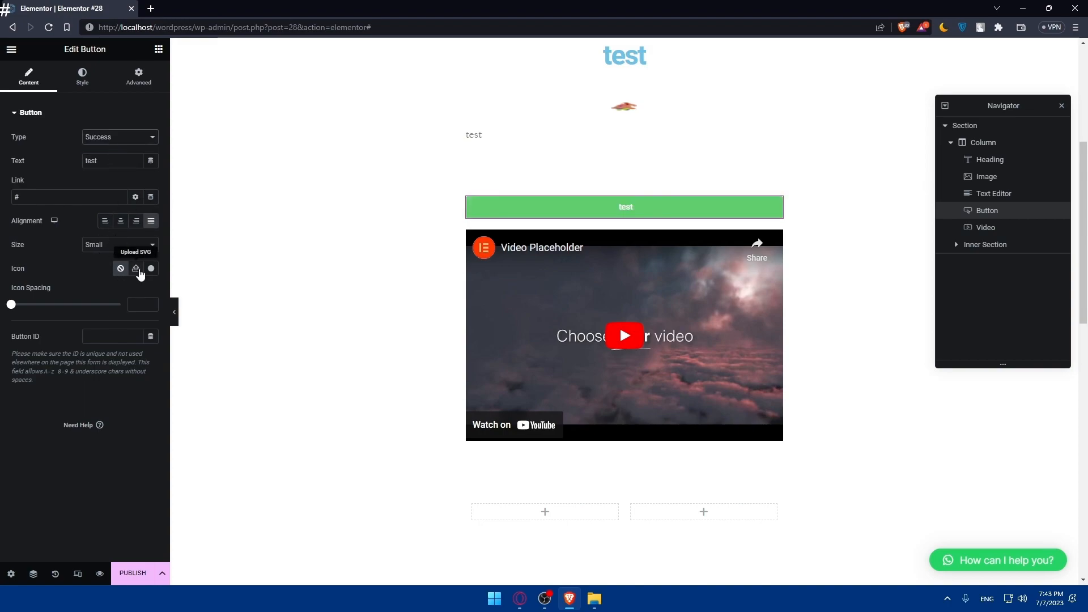
drag(13, 305, 52, 307)
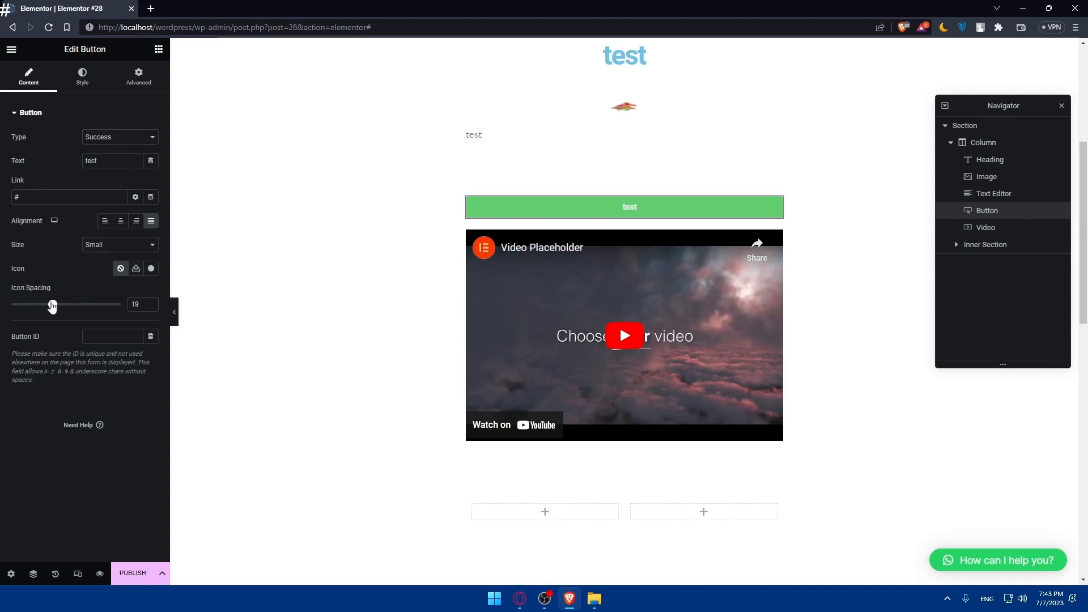
click(83, 79)
Add a Google Maps widget between the button and the video.
click(158, 49)
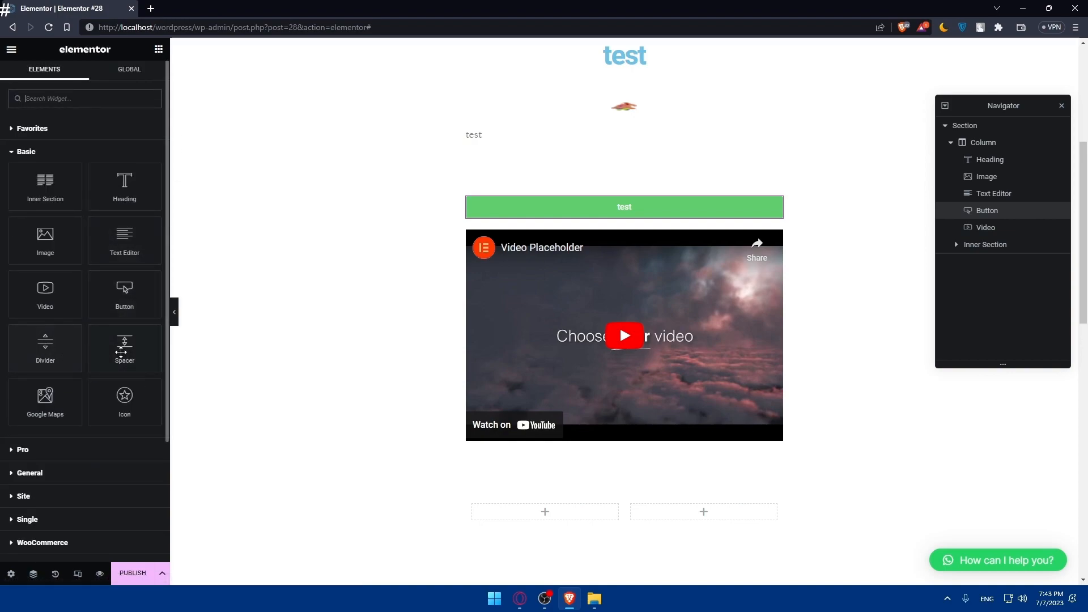
text(-)
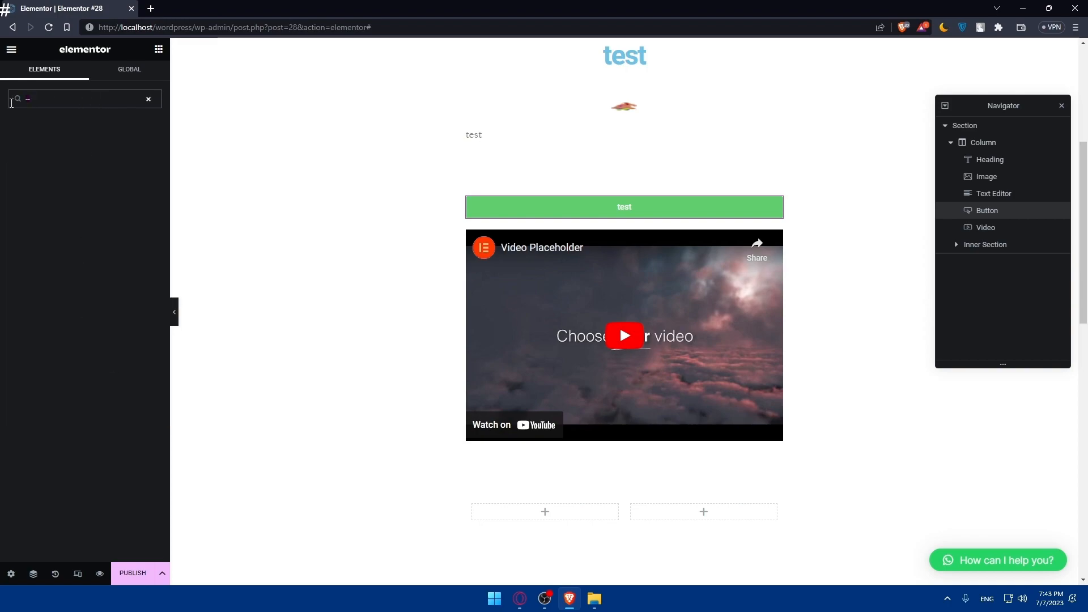
key(BackSpace)
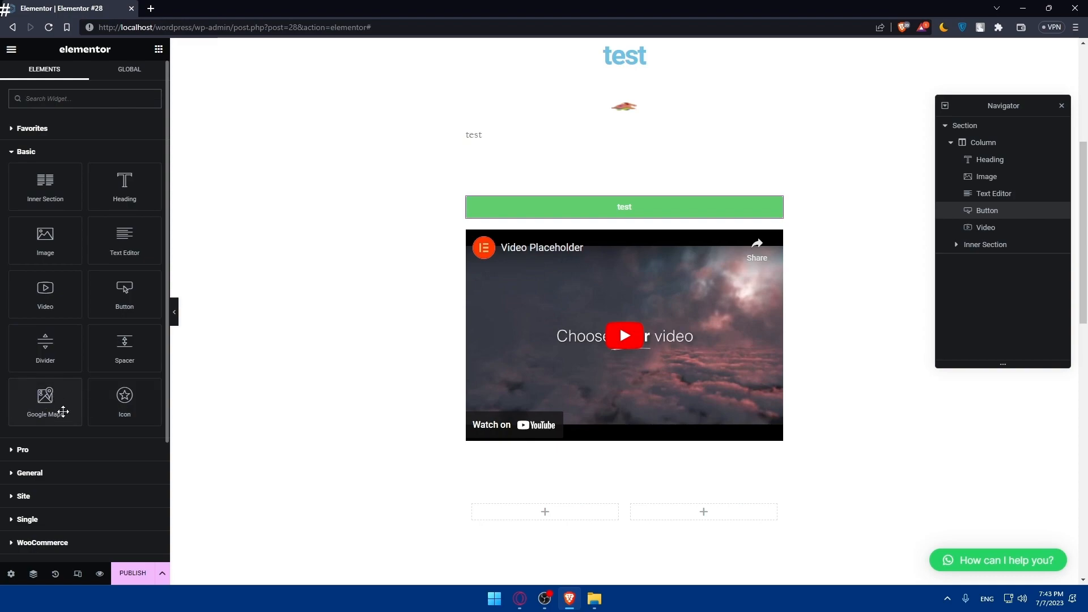
drag(46, 410, 603, 266)
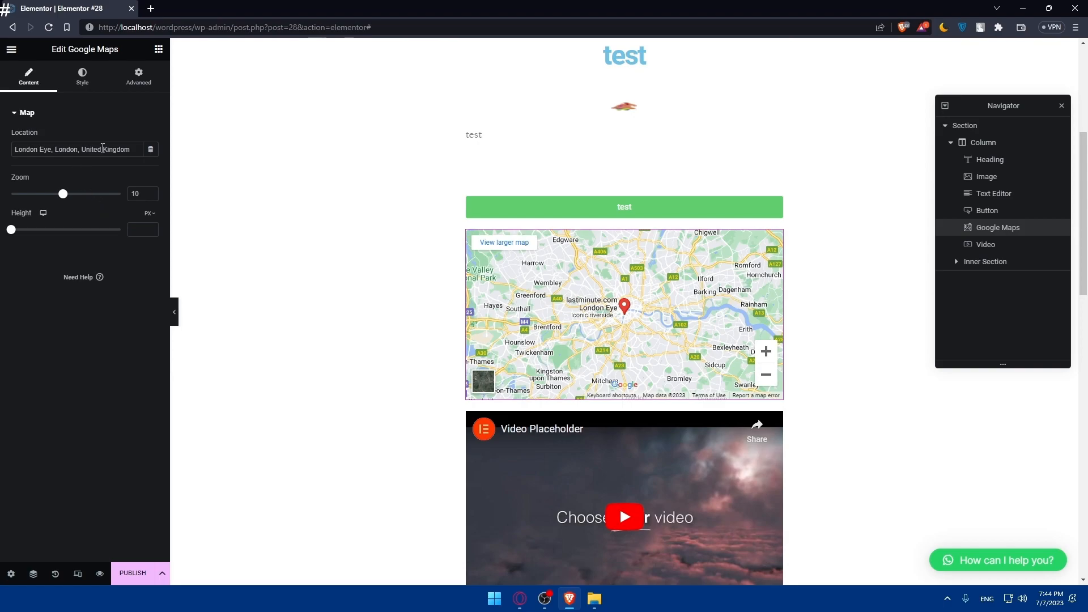
Add an Icon widget between the button and the map, and view its style and advanced settings.
click(159, 48)
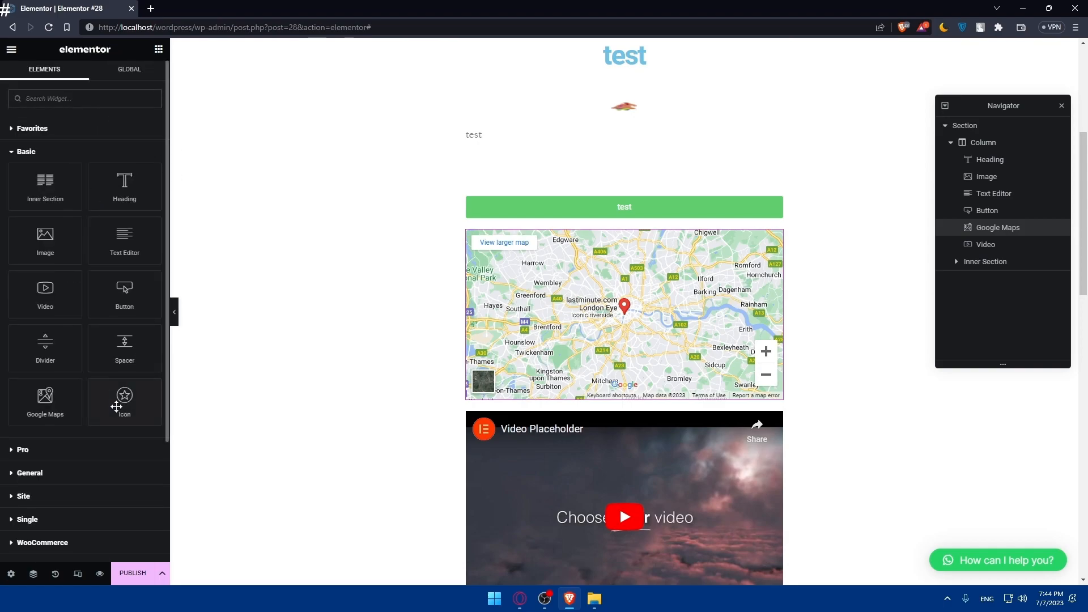
drag(122, 397, 602, 214)
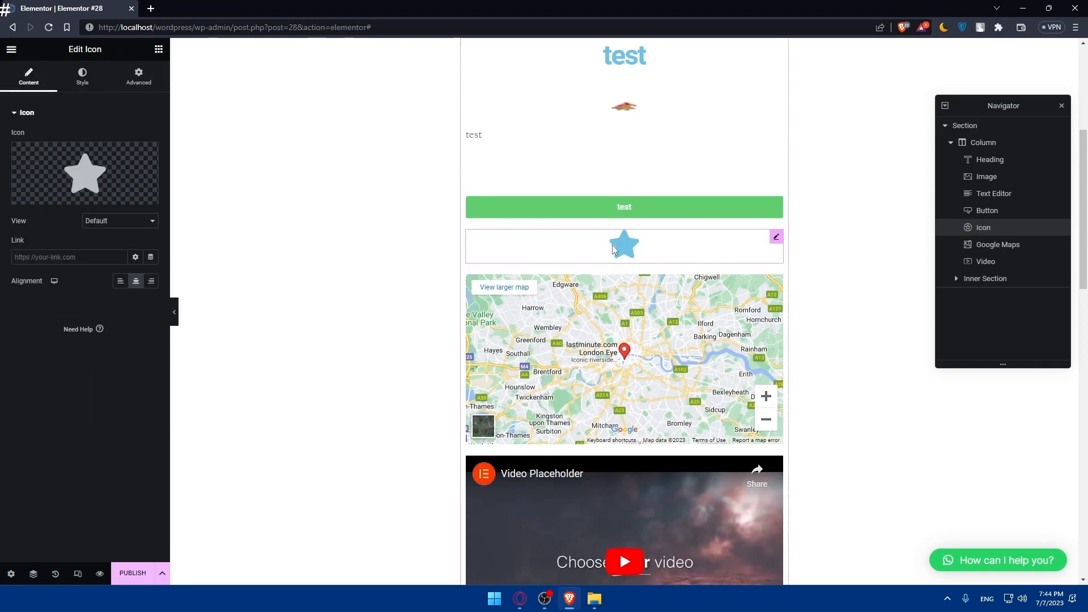
mouse_move(104, 175)
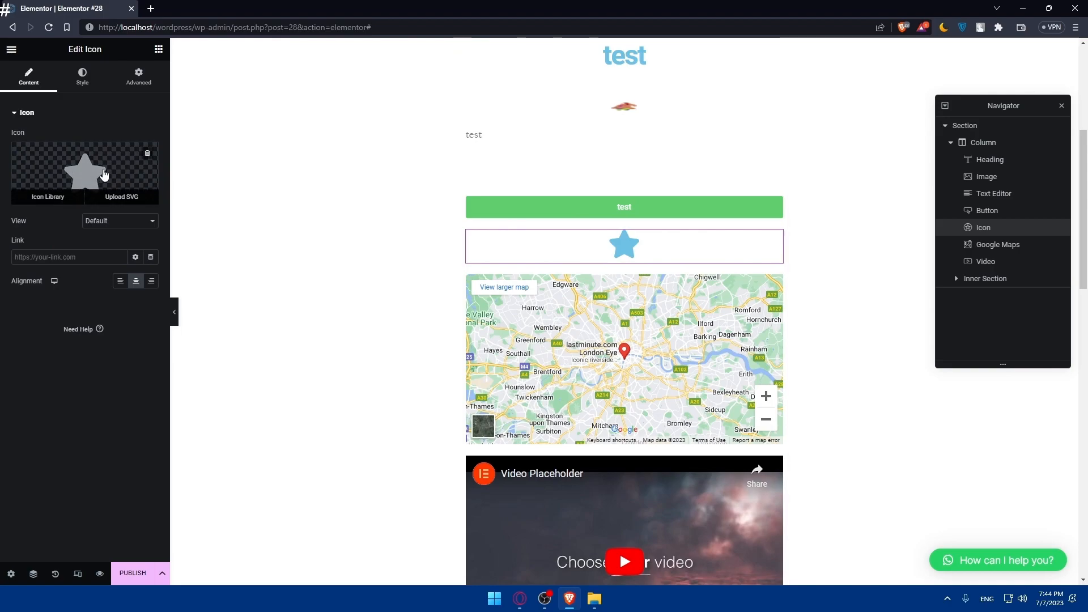
click(83, 76)
click(136, 83)
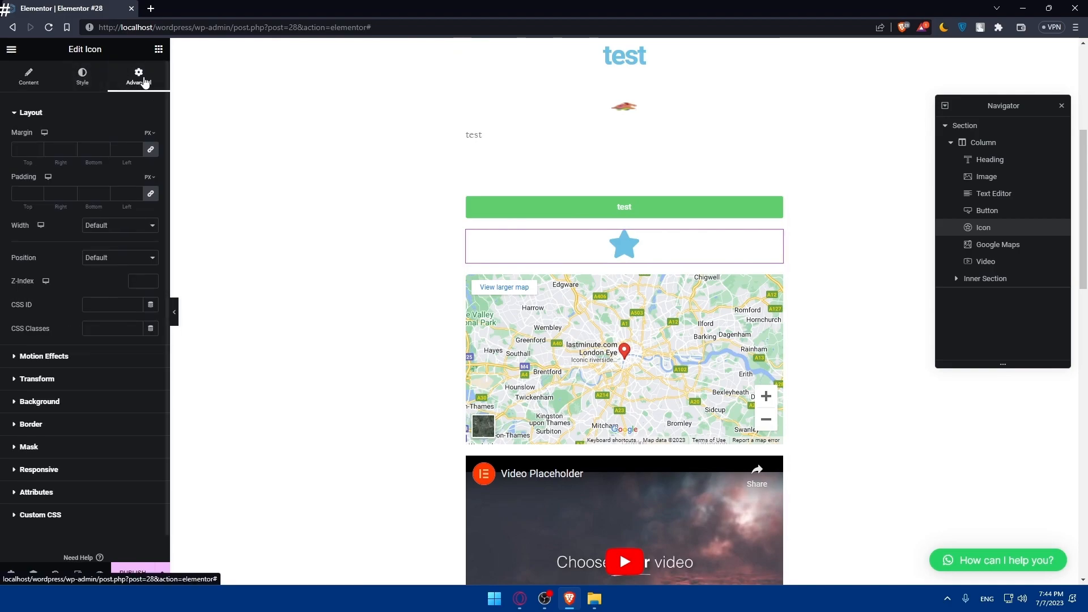
click(159, 49)
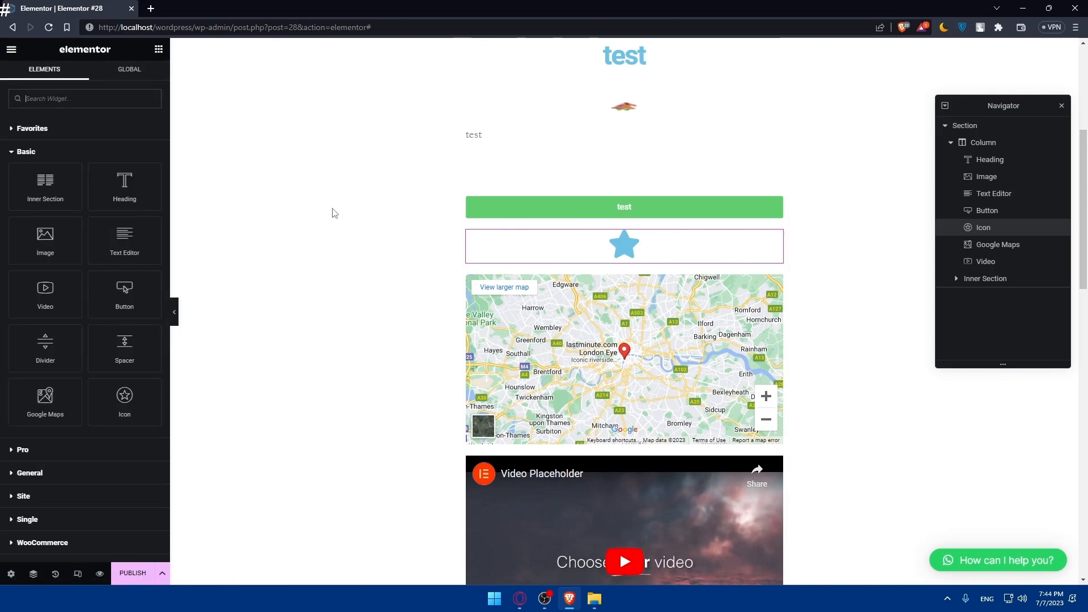
Delete the entire section with all its widgets from the page.
click(966, 126)
key(Delete)
scroll(637, 290, up, 1)
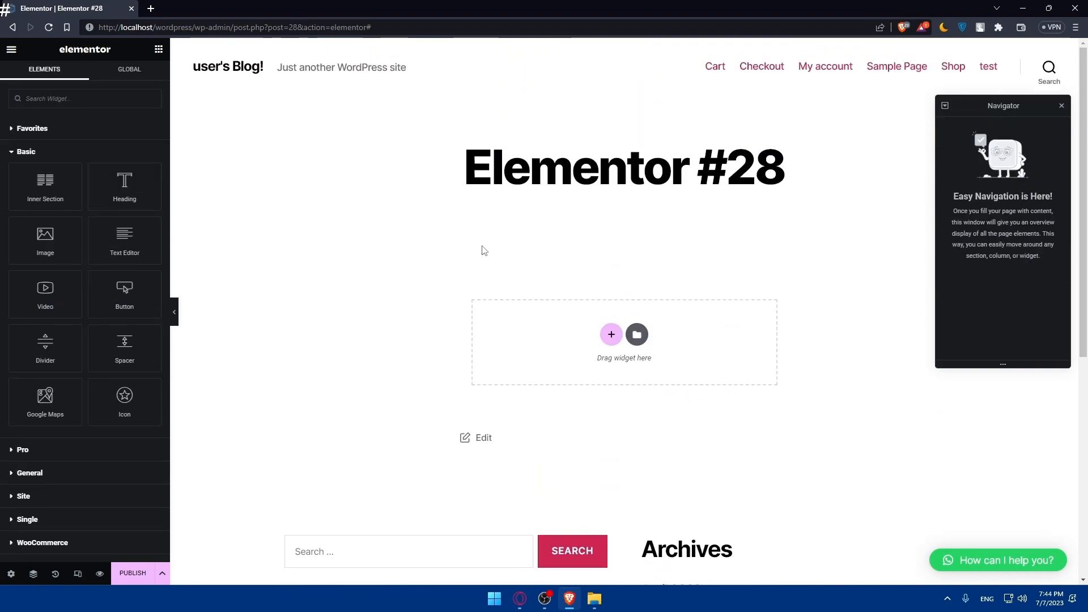